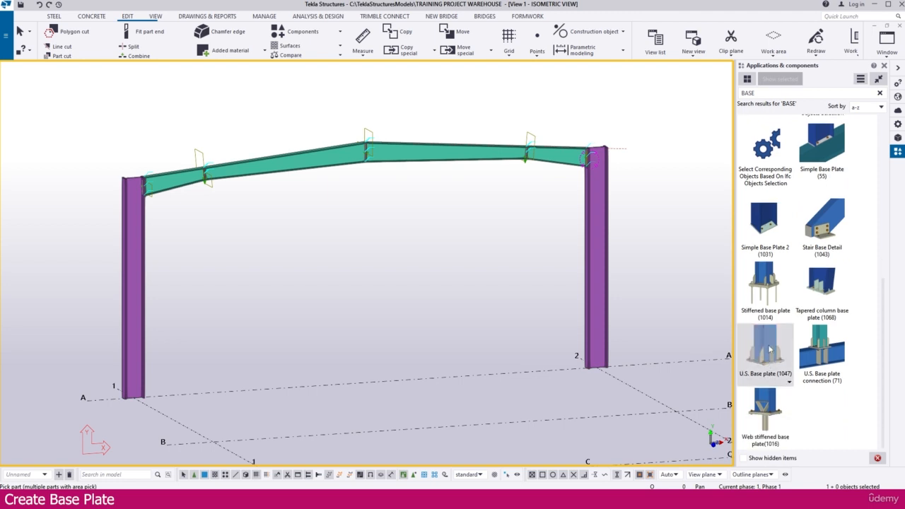
Add a U.S. Base plate (1047) to the foot of the column at grid intersection A-1.
double_click(769, 349)
scroll(113, 396, "up", 4)
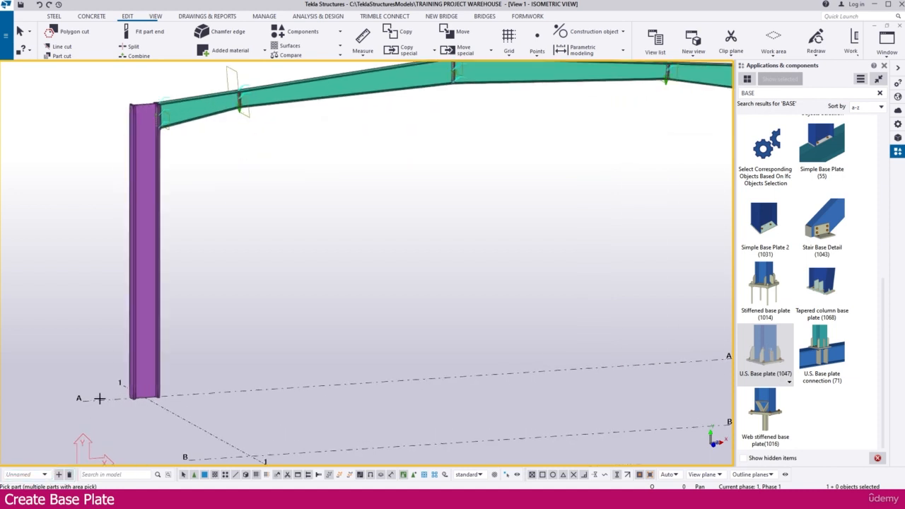
scroll(178, 376, "up", 2)
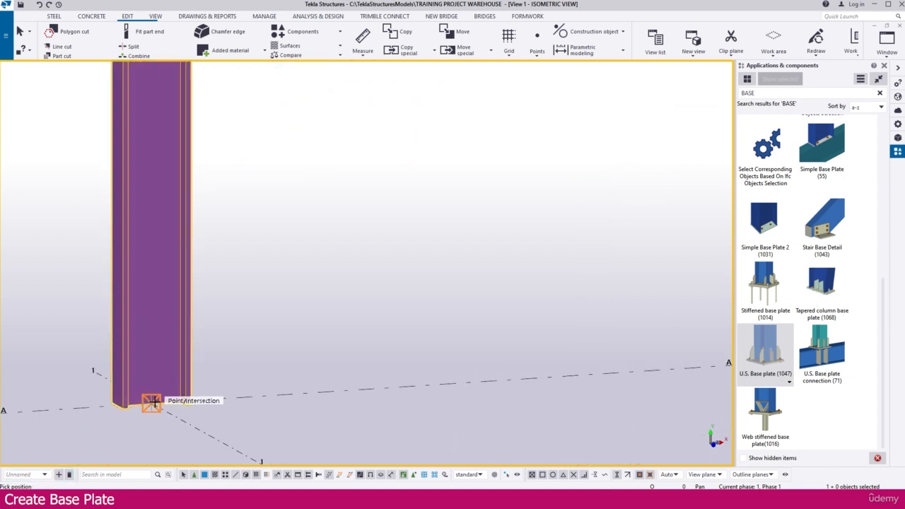
left_click(154, 401)
middle_click_drag(149, 420, 191, 394)
scroll(192, 393, "up", 2)
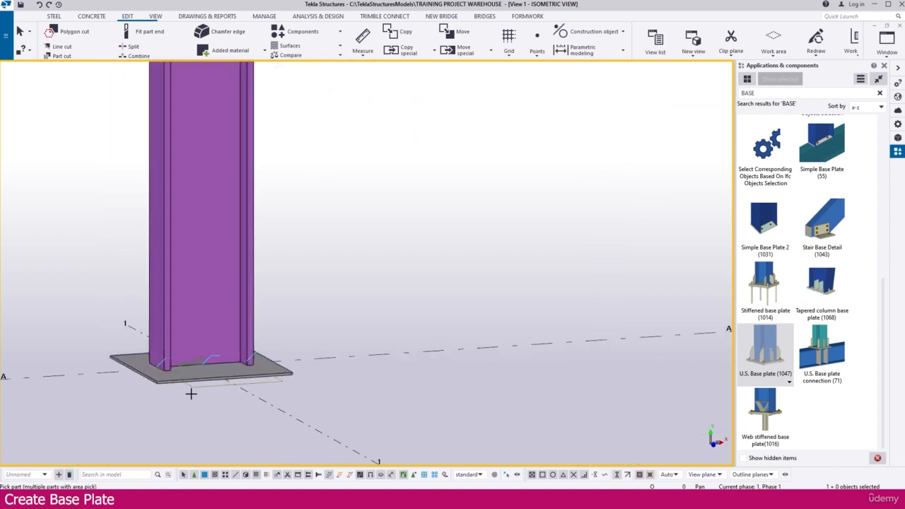
right_click(309, 314)
left_click(334, 318)
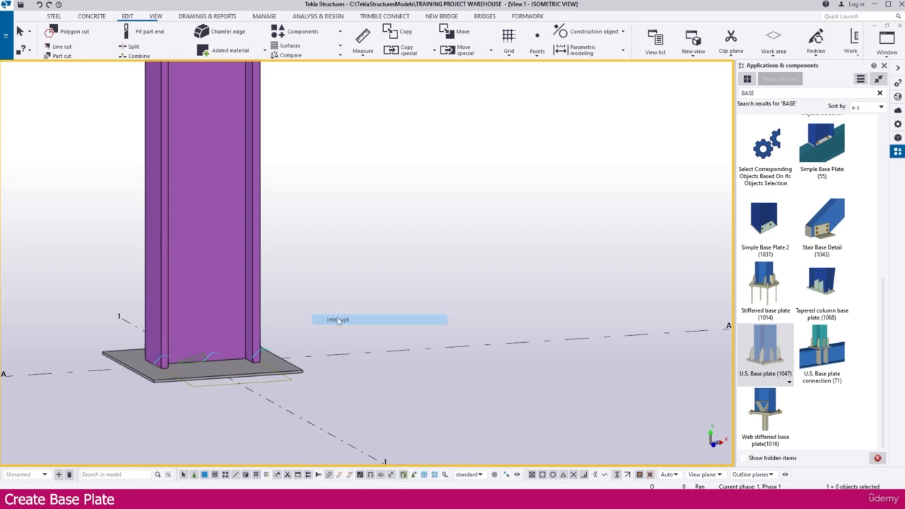
Open the part settings of the new base plate component for editing.
left_click(276, 371)
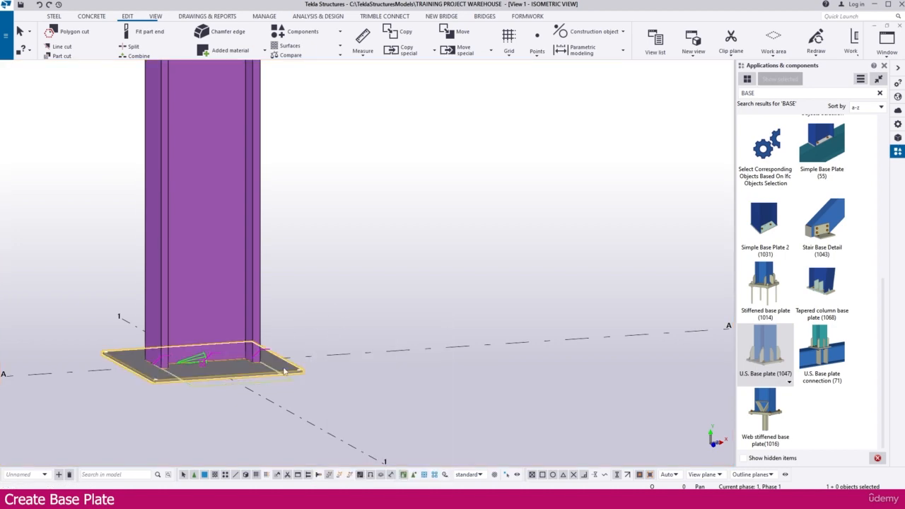
double_click(283, 371)
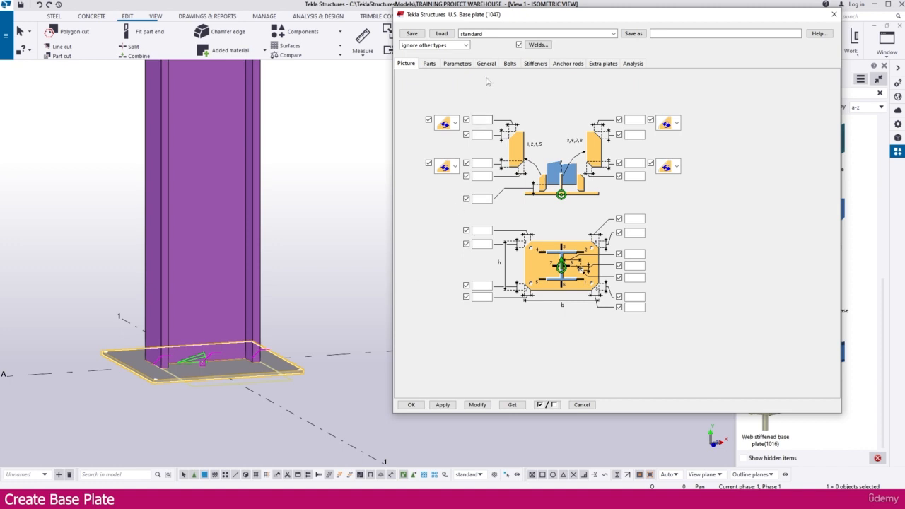
left_click_drag(487, 16, 438, 52)
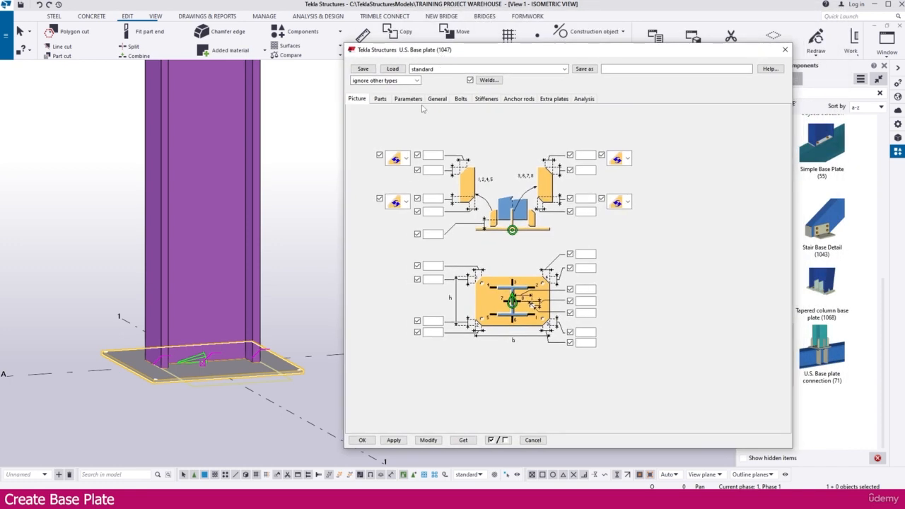
left_click(380, 99)
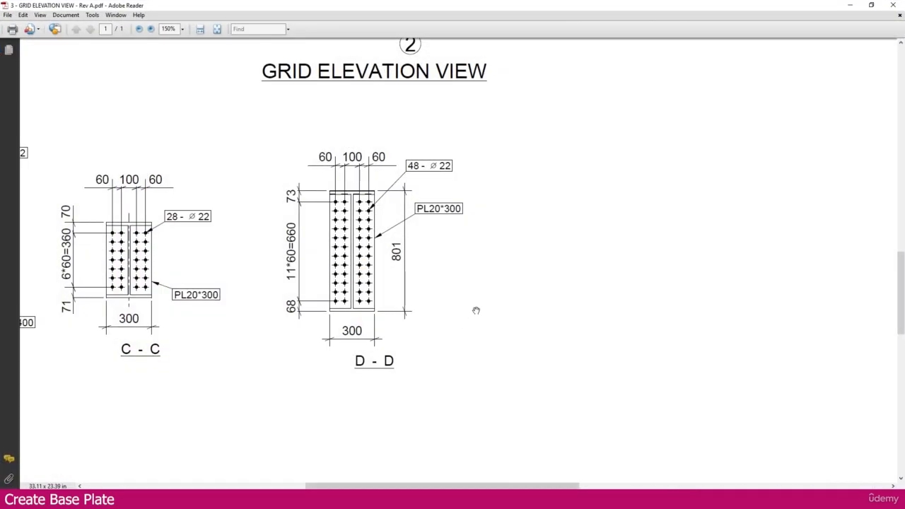
Switch to the grid elevation PDF in Adobe Reader and examine section A-A for the base plate and stiffener dimensions.
scroll(498, 330, "down", 4, "ctrl")
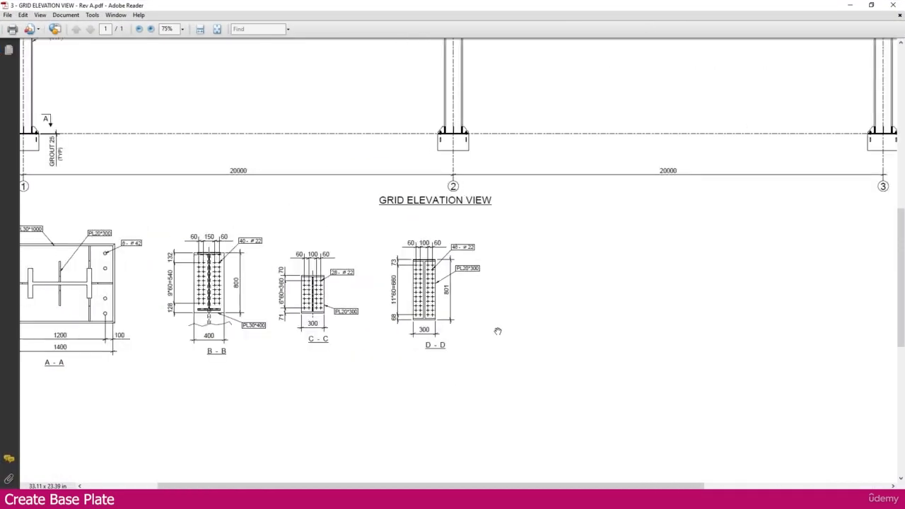
scroll(453, 318, "down", 3, "ctrl")
scroll(177, 210, "up", 2, "ctrl")
scroll(46, 191, "up", 3, "ctrl")
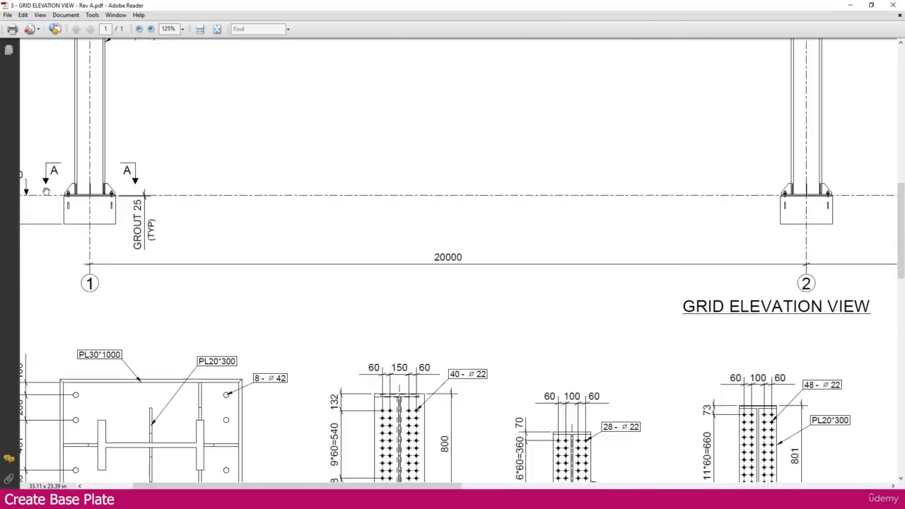
scroll(265, 179, "down", 2, "ctrl")
scroll(109, 386, "up", 2, "ctrl")
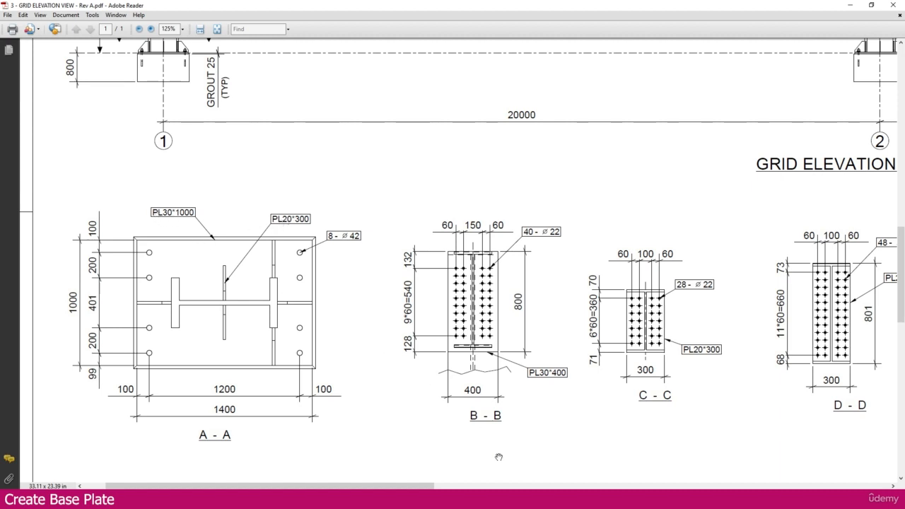
mouse_move(498, 457)
left_click(548, 452)
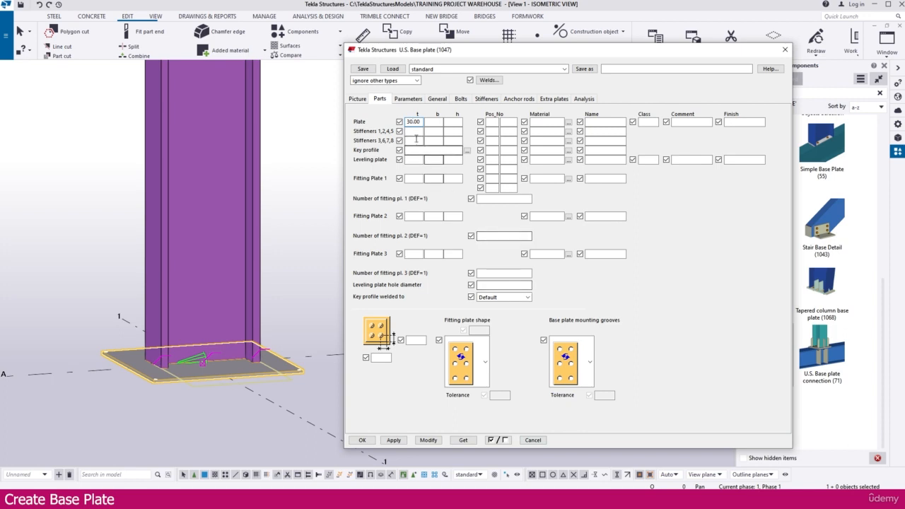
Set the base plate to thickness 30, width 1000 and height 1400, and both stiffener groups to thickness 20.
left_click(417, 125)
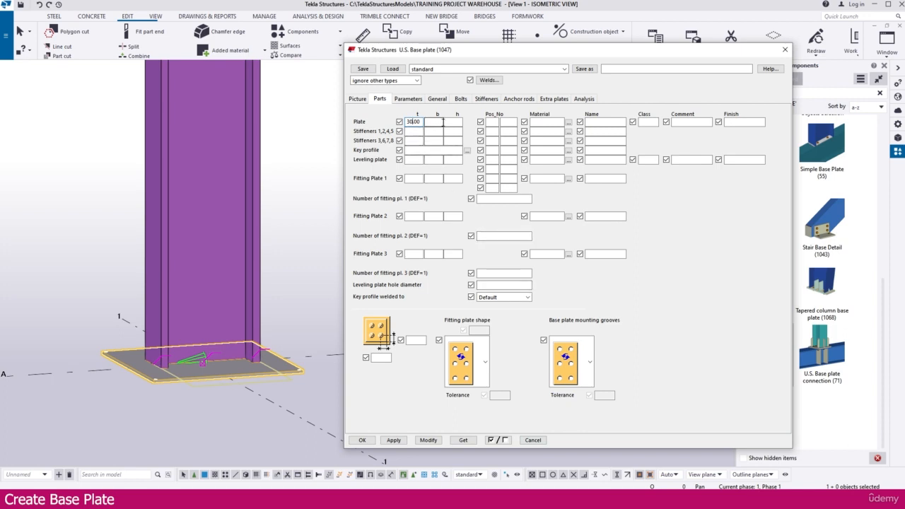
left_click(443, 121)
left_click(455, 123)
type("104")
left_click(420, 131)
left_click(415, 140)
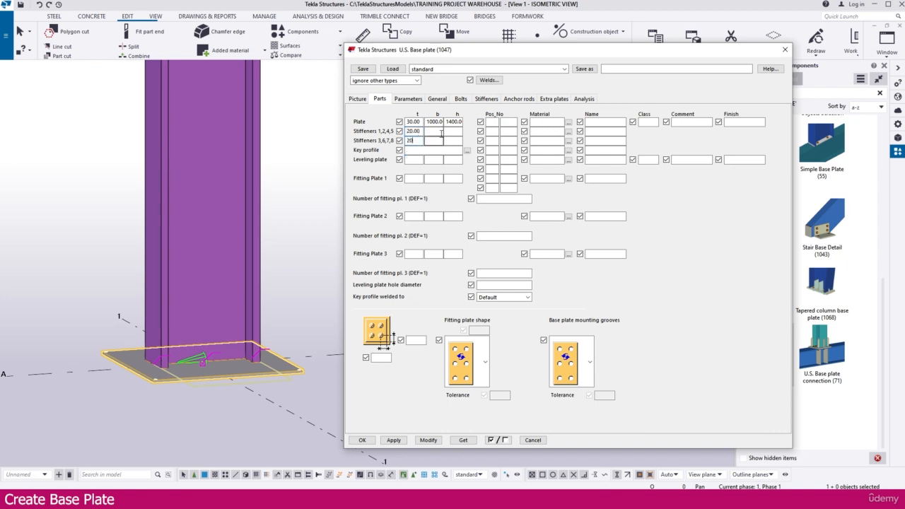
Set the position numbering to prefix P and start number 1 for the plate and both stiffener groups.
left_click(492, 122)
type("P")
left_click(494, 132)
type("P")
left_click(493, 141)
type("P")
left_click(510, 122)
type("1")
left_click(508, 131)
type("1")
left_click(506, 140)
type("1")
Assign material A36 to the base plate and both stiffener groups.
left_click(567, 122)
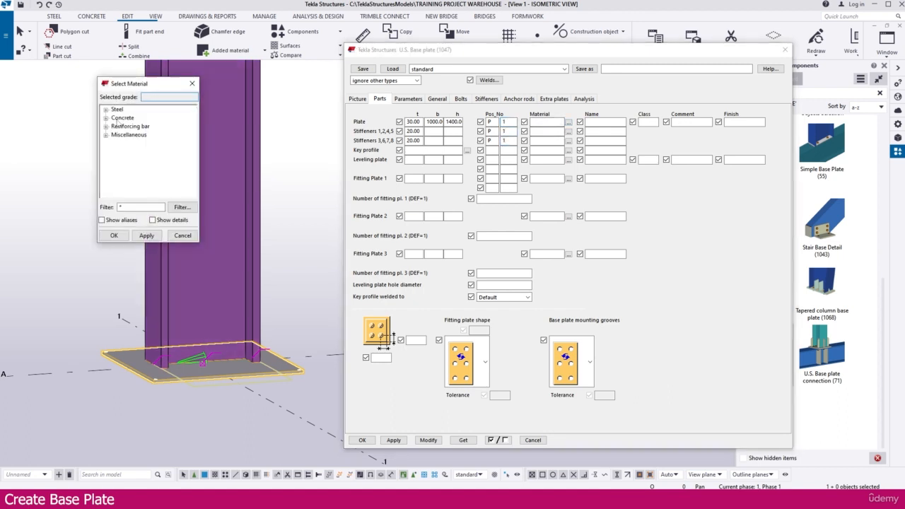
left_click(106, 111)
double_click(125, 117)
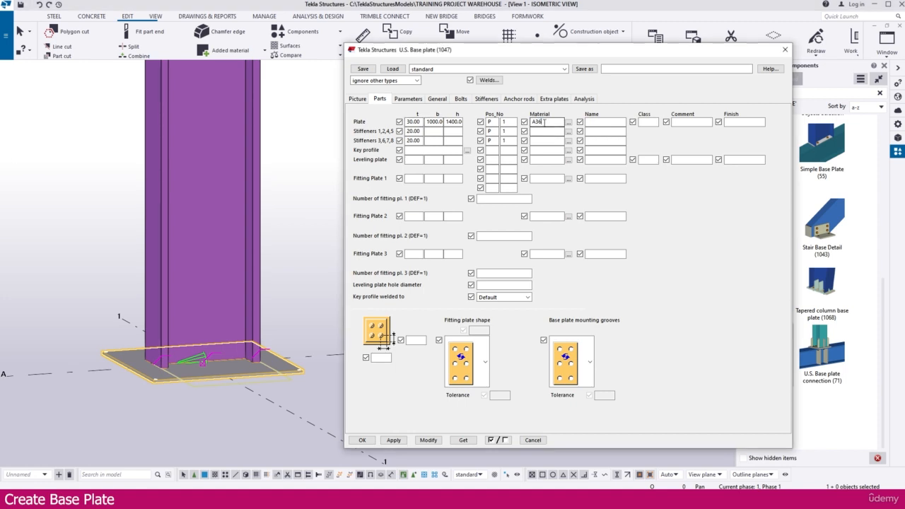
left_click(548, 132)
type("A36")
left_click(547, 141)
type("A36")
Name the base plate and both stiffener groups PLATE and apply the part settings to the component.
left_click(601, 122)
type("PLATE")
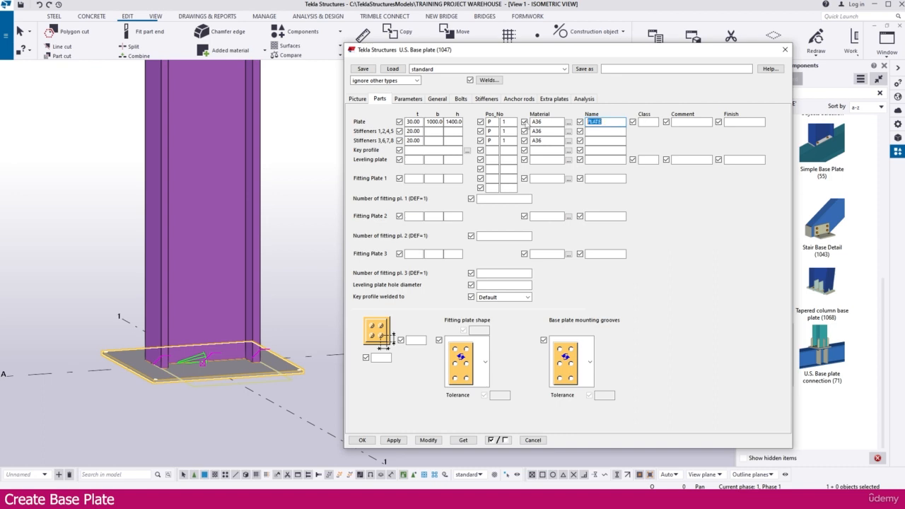
left_click(597, 131)
type("PLATE")
left_click(592, 141)
type("PLATE")
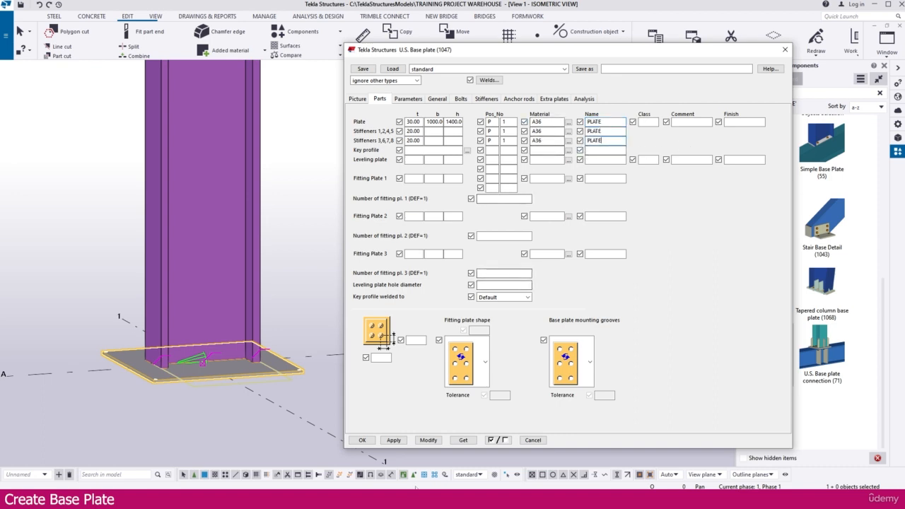
left_click(427, 440)
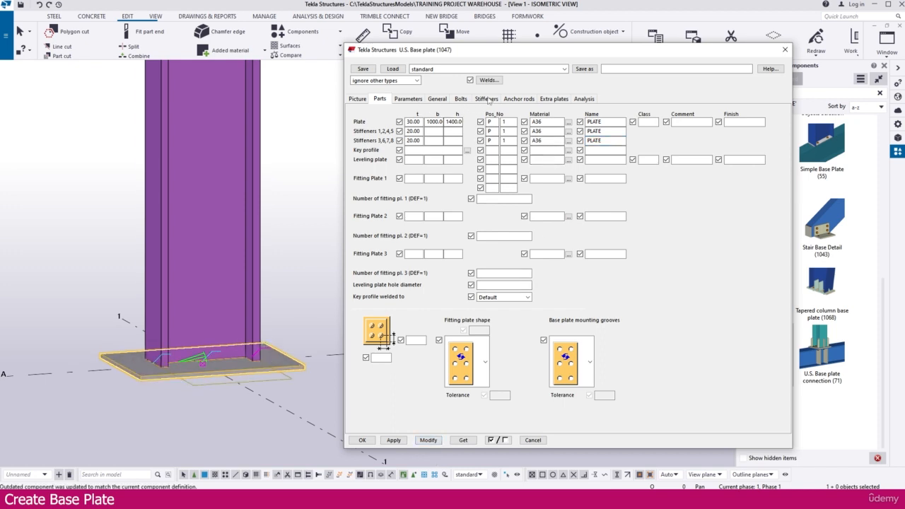
Add stiffeners at positions 1 2 3 4 5 6 7 8 of the base plate and apply the change.
left_click(487, 99)
left_click(487, 124)
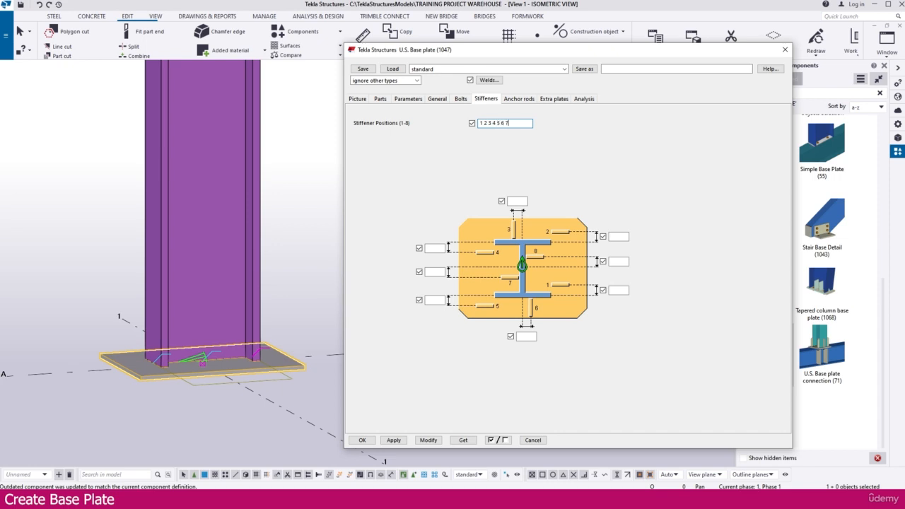
left_click(427, 440)
scroll(212, 361, "up", 5)
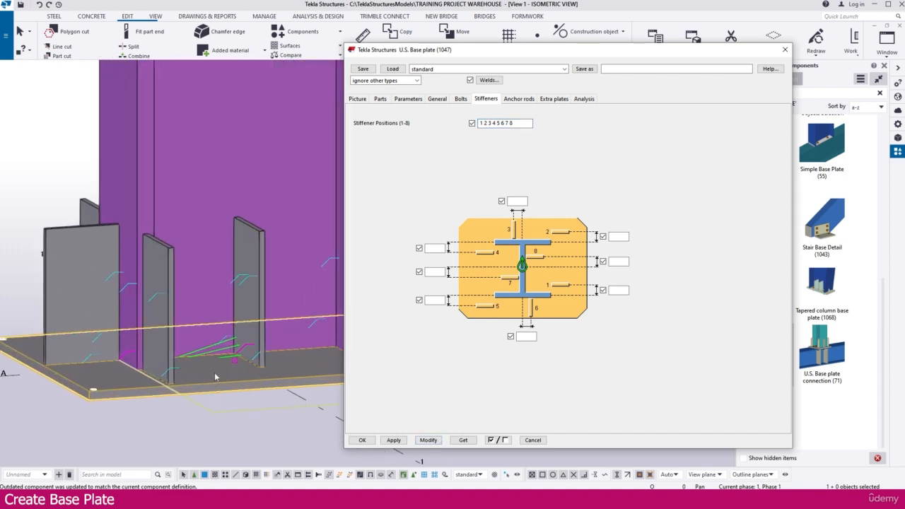
Try stiffener positions 1 2 3 4 5 6 7 only and inspect the base plate from the other side.
left_click(525, 123)
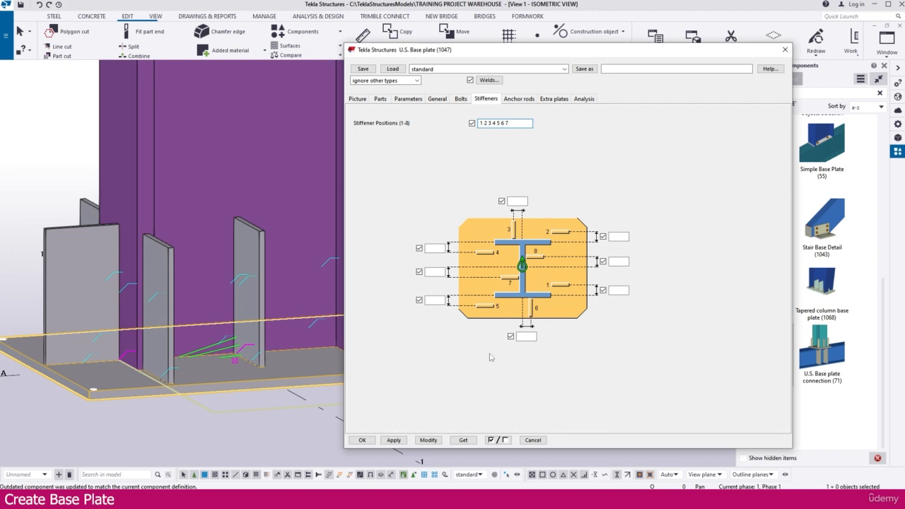
left_click(428, 439)
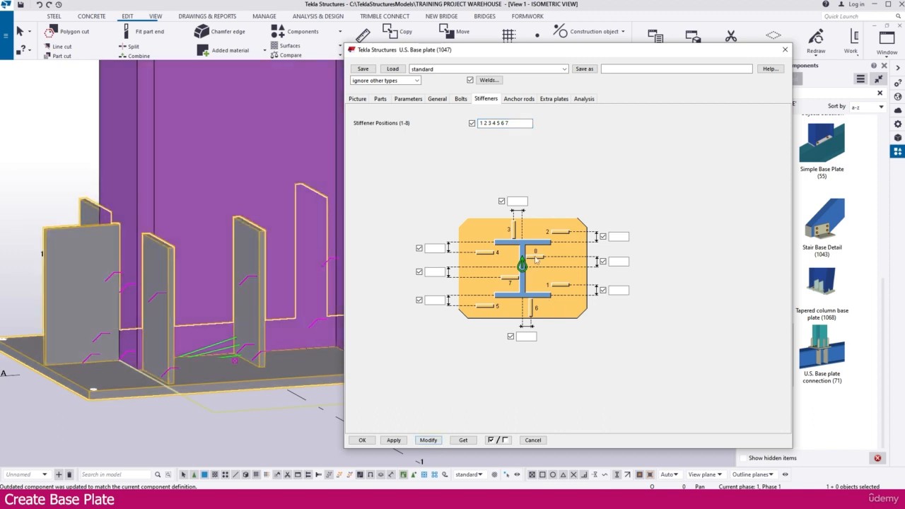
scroll(289, 342, "down", 5)
middle_click_drag(281, 342, 56, 322)
scroll(145, 320, "down", 3)
key("v")
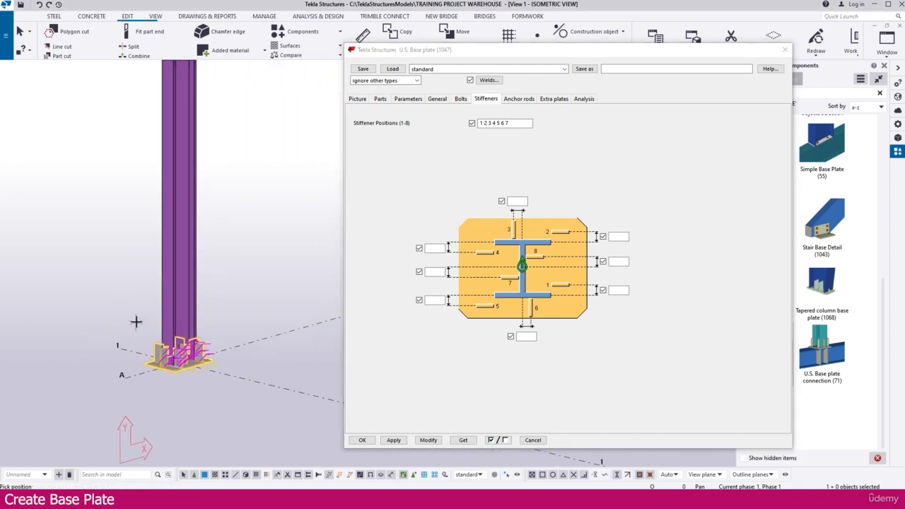
left_click(174, 360)
middle_click_drag(131, 364, 217, 364, "ctrl")
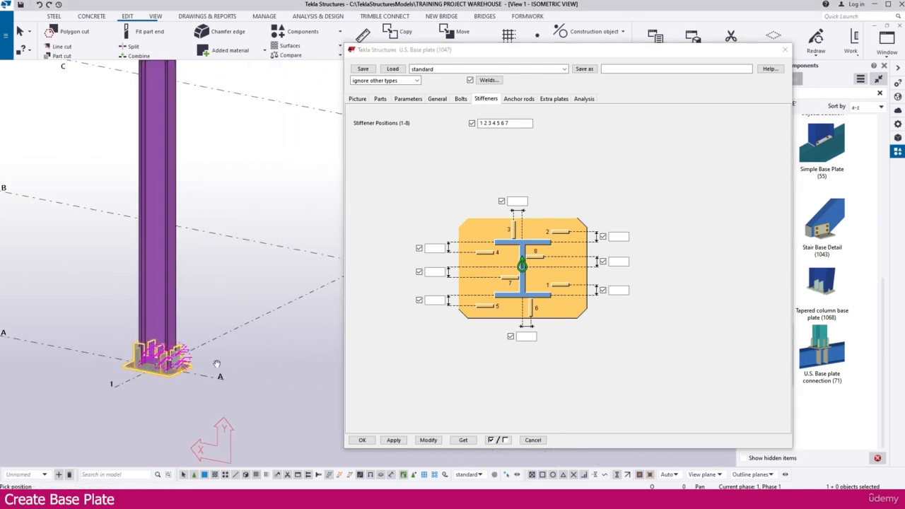
scroll(152, 363, "up", 5)
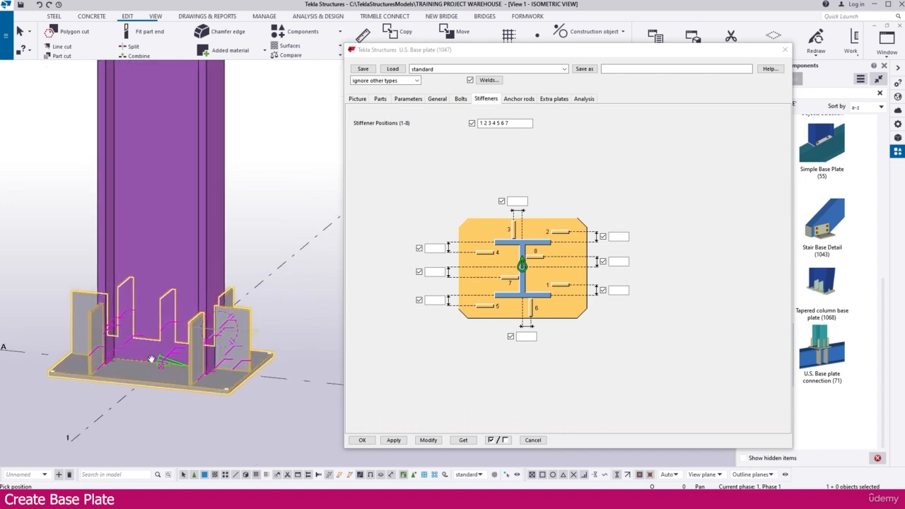
middle_click_drag(151, 359, 256, 339, "ctrl")
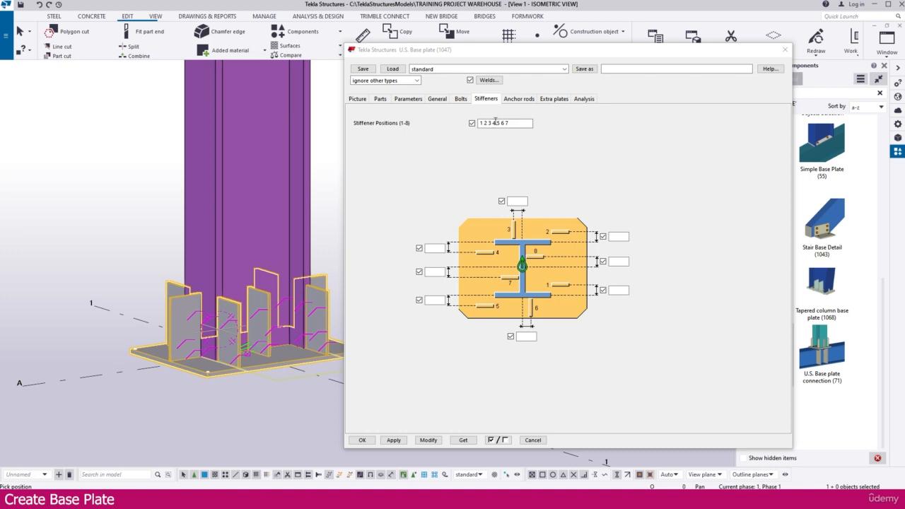
Test the base plate with stiffener positions 1 2 3 4 5 6 and restore all positions 1 to 8.
left_click(527, 123)
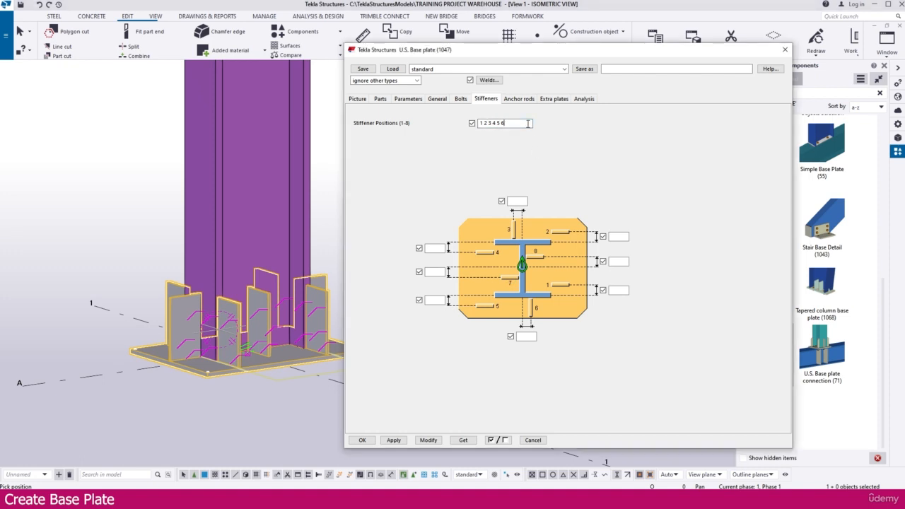
left_click(427, 439)
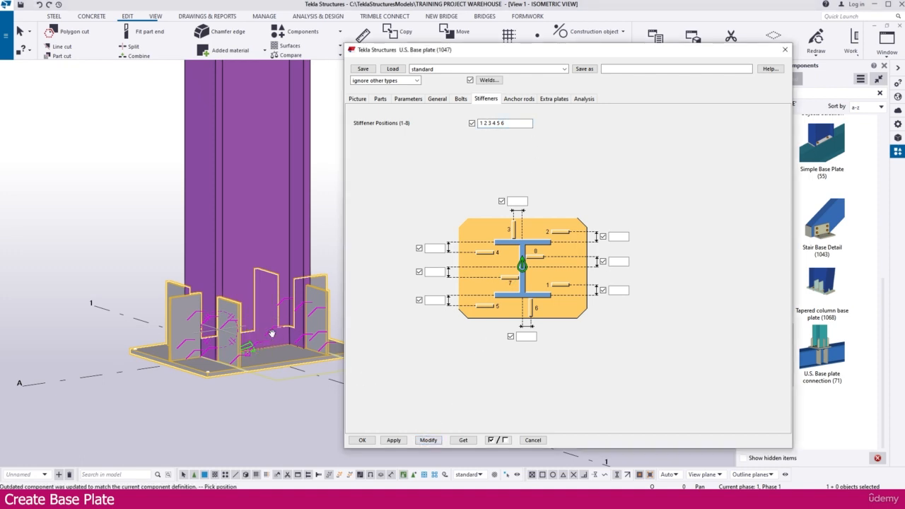
left_click(512, 124)
left_click(427, 439)
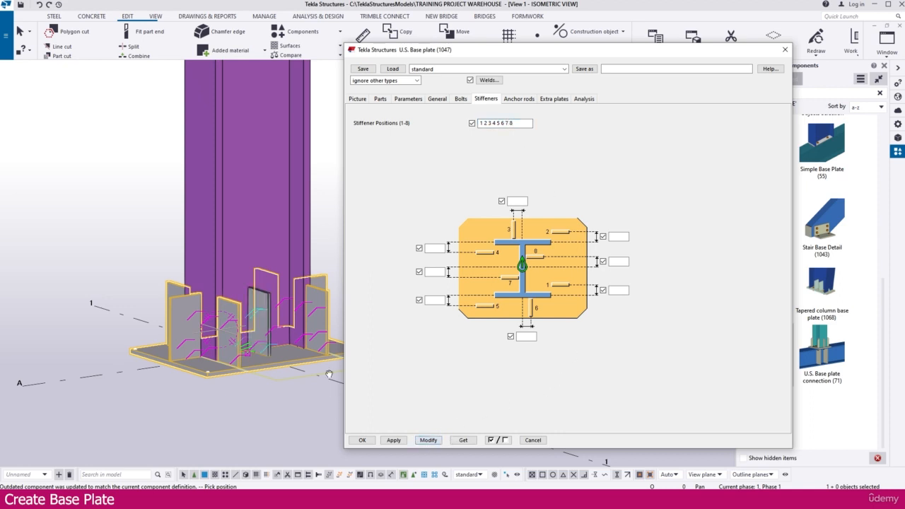
scroll(228, 333, "up", 4)
scroll(228, 333, "up", 2)
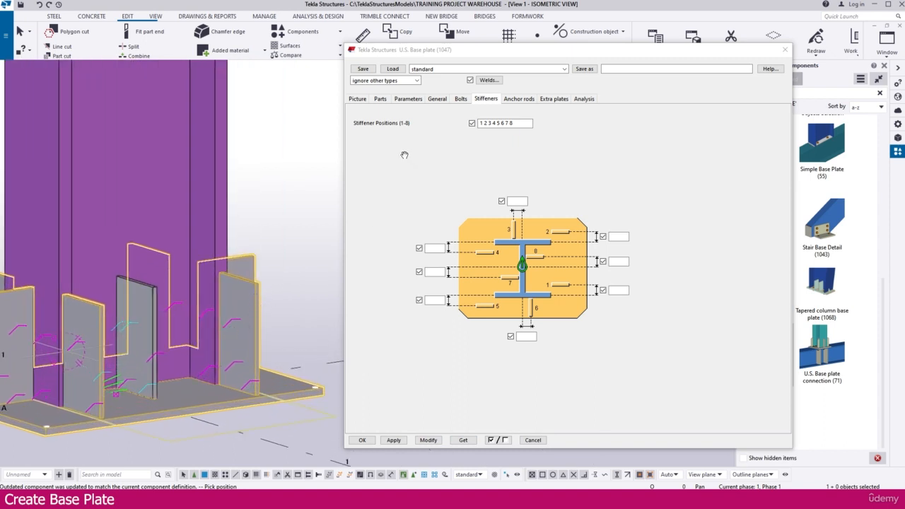
Set the height of both stiffener groups to 300, apply it, and inspect a stiffener's lower corner.
left_click(381, 100)
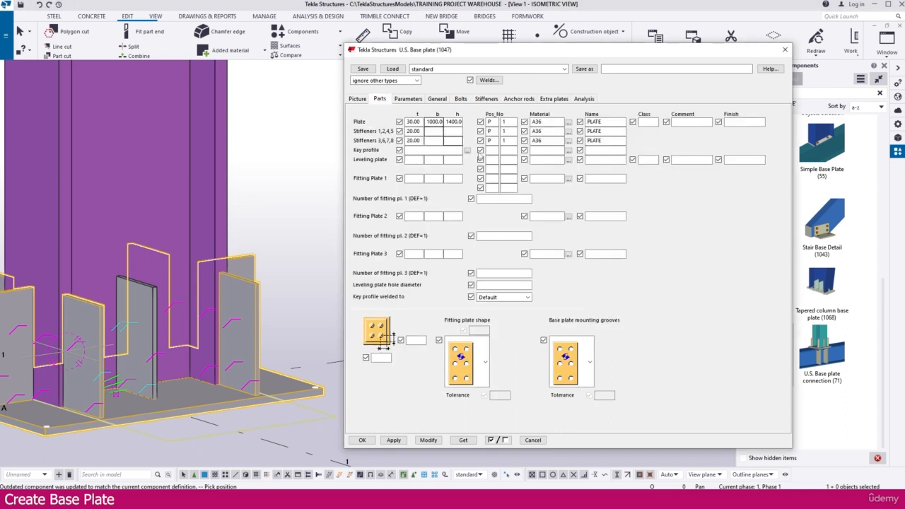
left_click(452, 131)
type("300")
left_click(451, 140)
type("300")
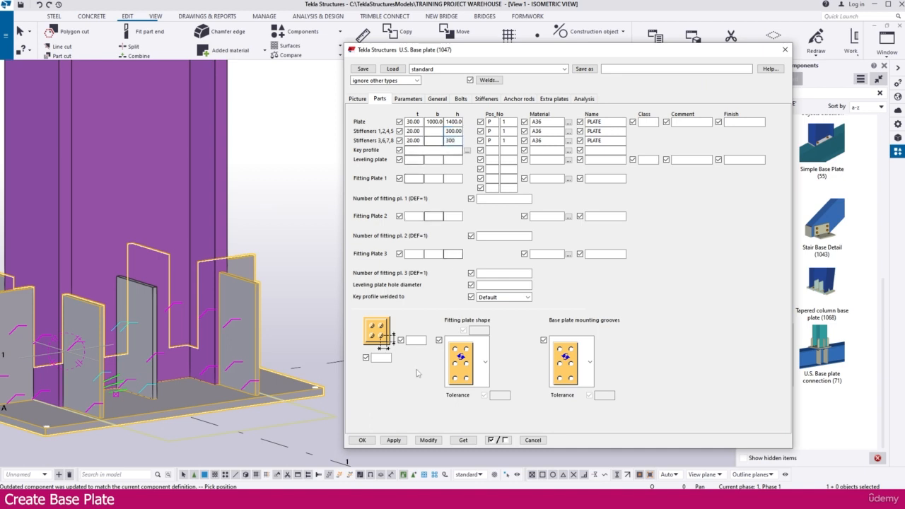
left_click(428, 440)
middle_click_drag(231, 355, 232, 342)
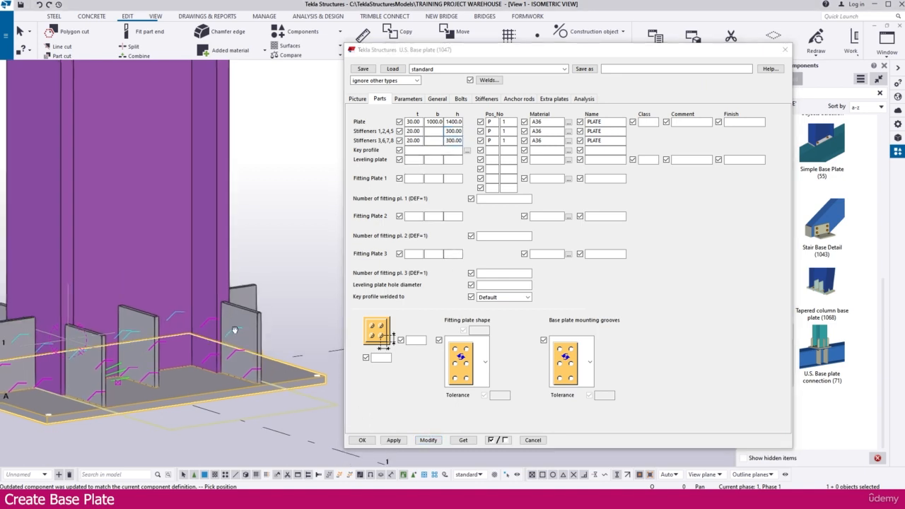
scroll(160, 384, "up", 10)
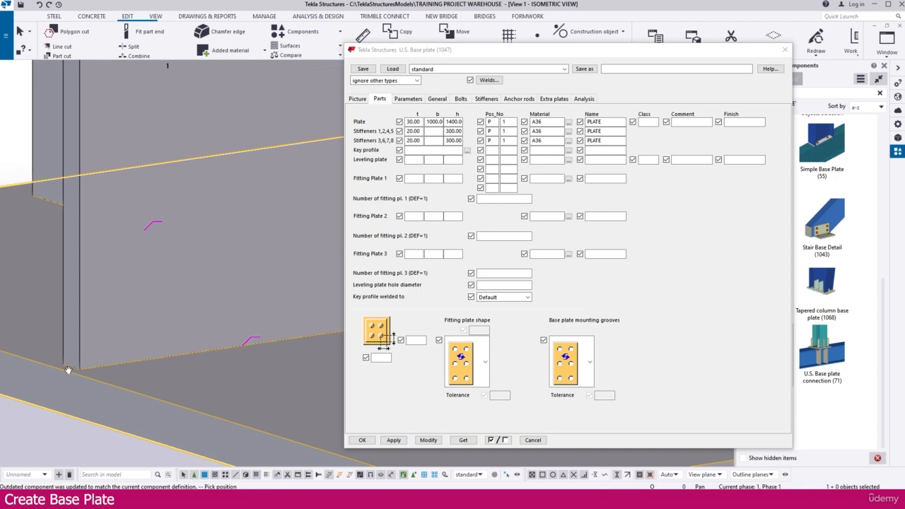
Set the width b of stiffeners 1,2,4,5 to 301.5 and check the stiffener numbering in the positions diagram.
left_click(435, 132)
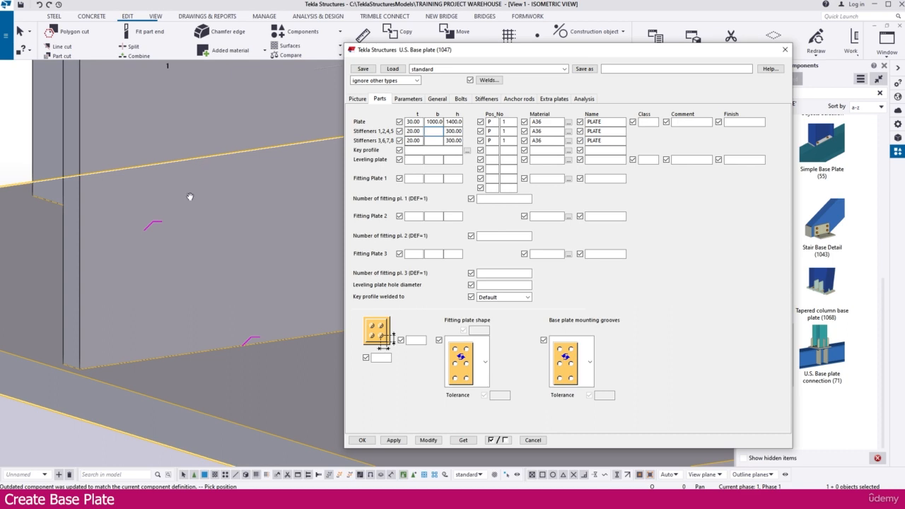
scroll(188, 196, "down", 5)
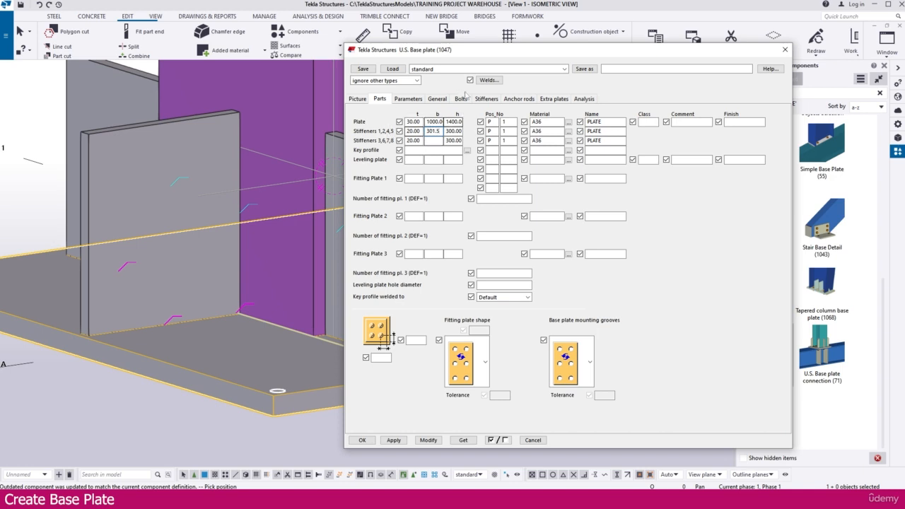
left_click(495, 100)
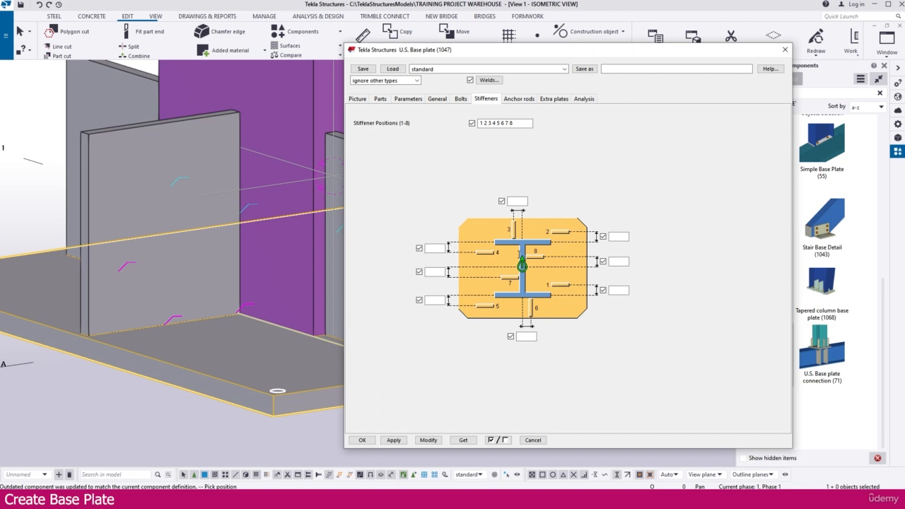
middle_click_drag(315, 319, 183, 333)
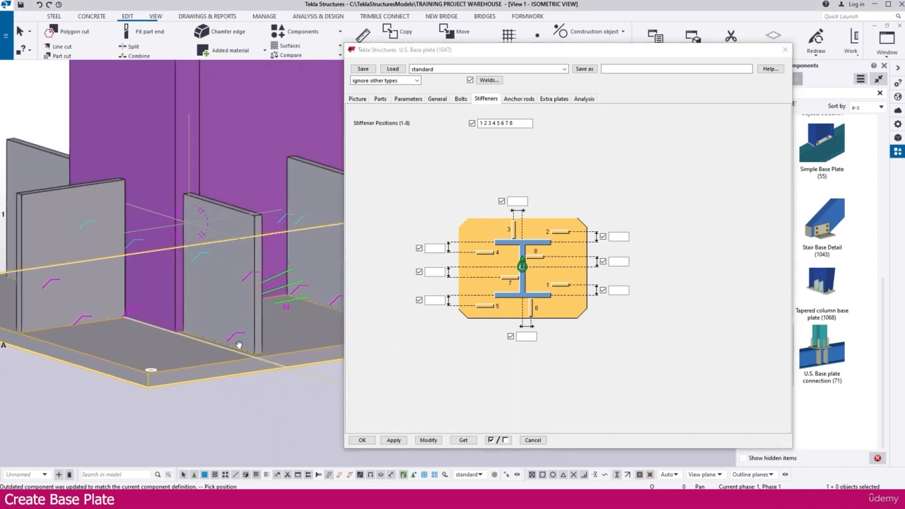
left_click(384, 100)
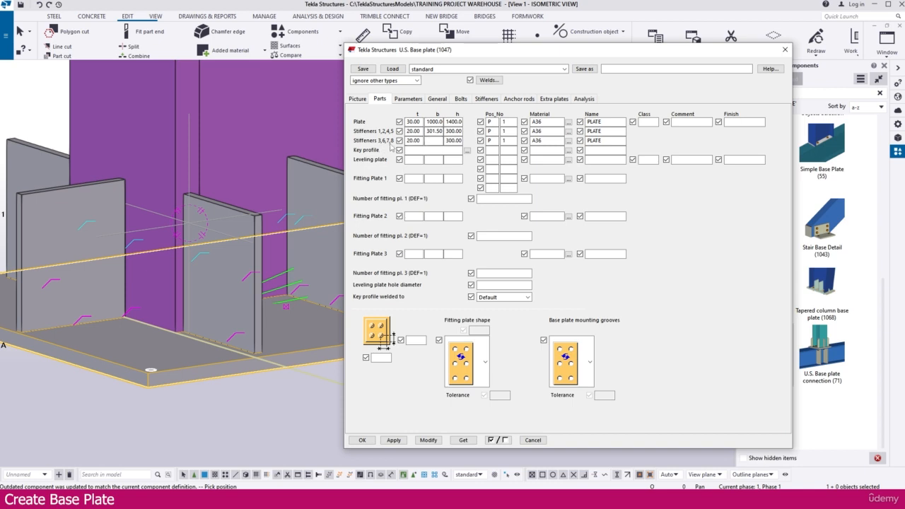
left_click(484, 99)
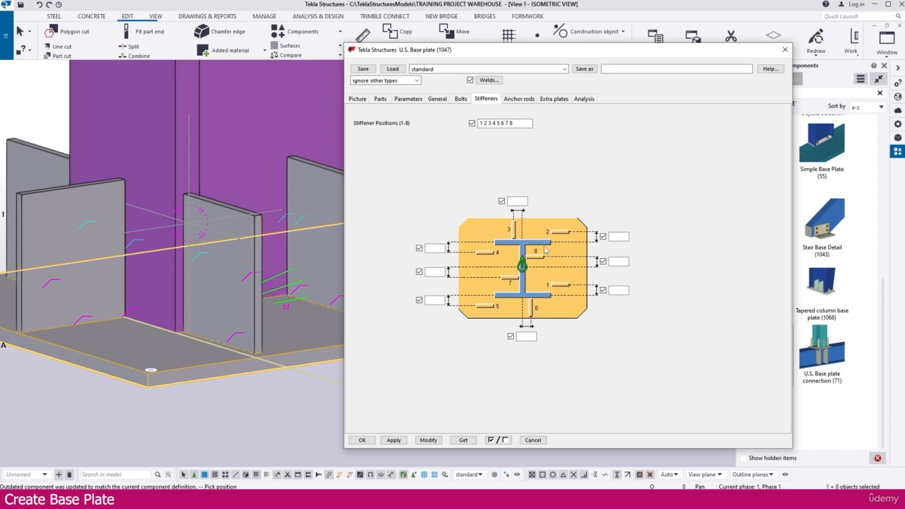
left_click(378, 99)
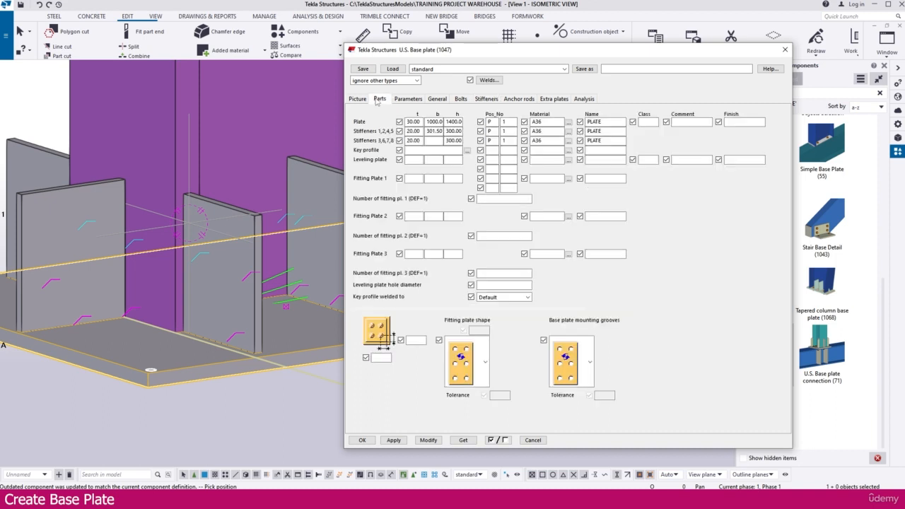
Set the width b of stiffeners 3,6,7,8 to 277.5, apply the change, and inspect the stiffener edges against the base plate.
left_click(439, 141)
middle_click_drag(106, 324, 166, 323)
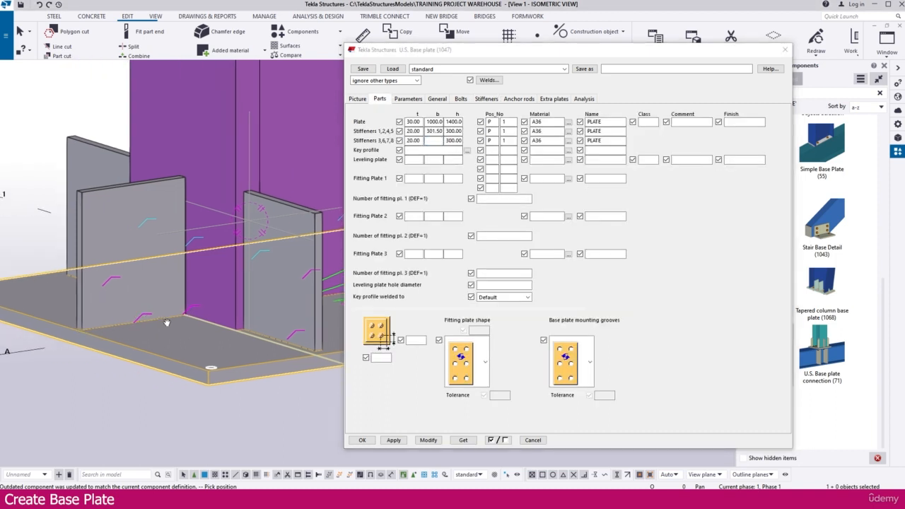
left_click(433, 141)
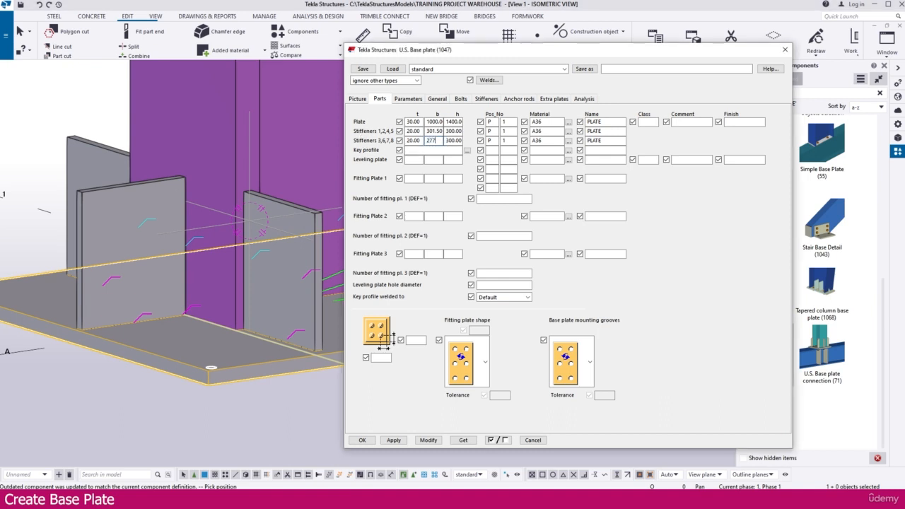
type("277.5")
left_click(429, 439)
scroll(212, 333, "up", 5)
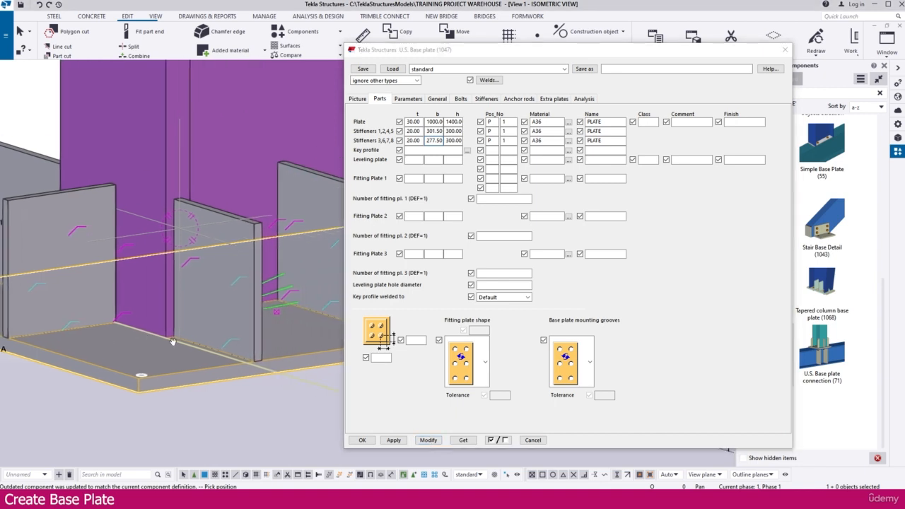
scroll(249, 363, "down", 5)
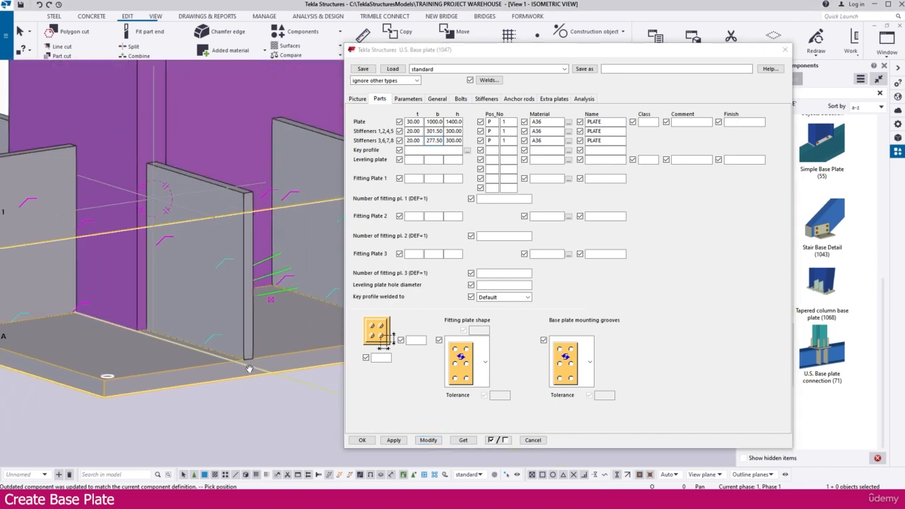
middle_click_drag(229, 369, 196, 391)
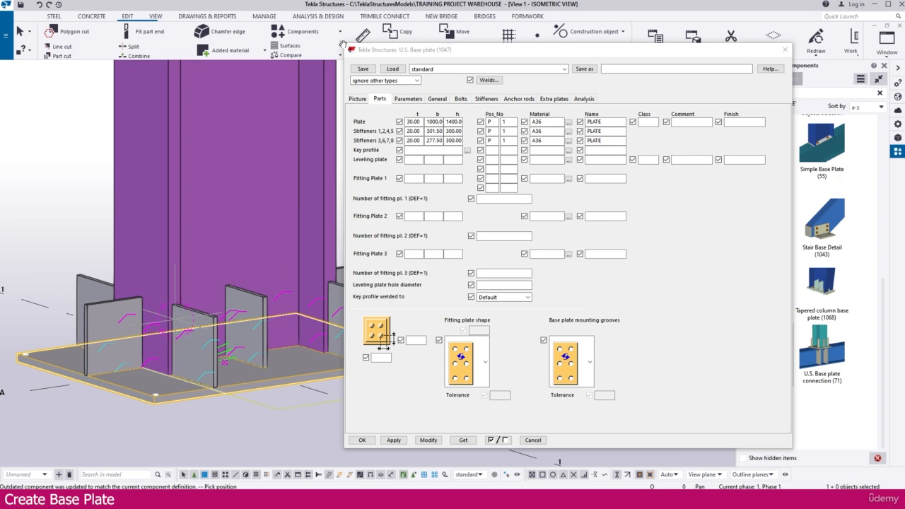
Set the upper chamfers of both stiffener groups to 200 horizontally and 250 vertically.
left_click(359, 99)
left_click(430, 157)
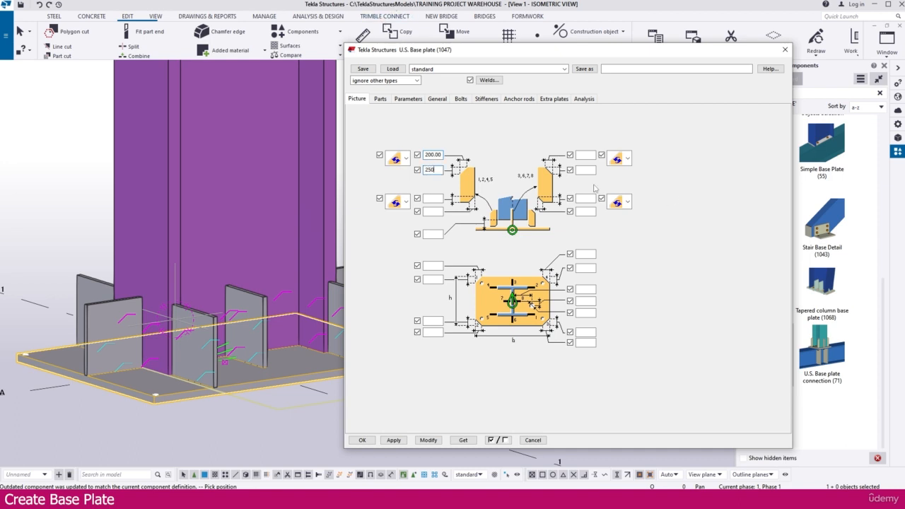
left_click(590, 171)
type("250")
left_click(592, 156)
Set the lower chamfers of both stiffener groups to 20 by 20 and apply them to the base plate.
left_click(435, 198)
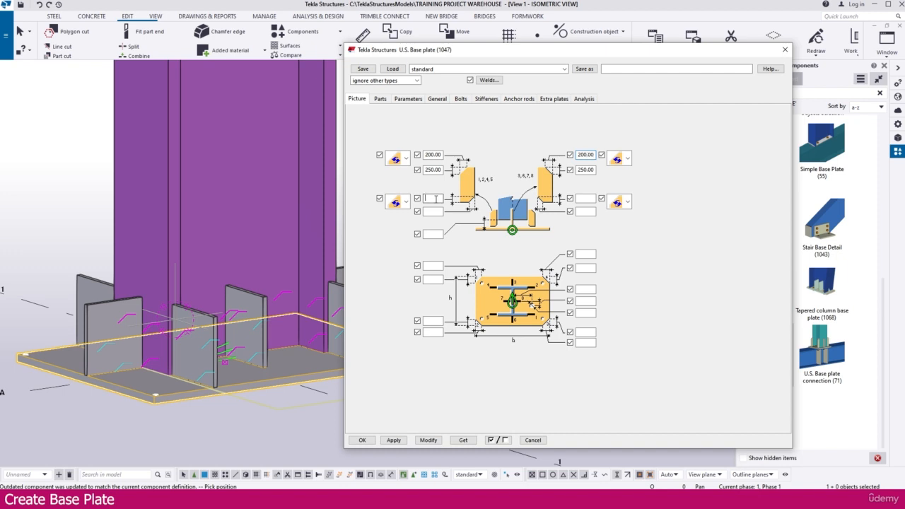
type("20")
left_click(434, 212)
type("20")
left_click(590, 212)
left_click(428, 439)
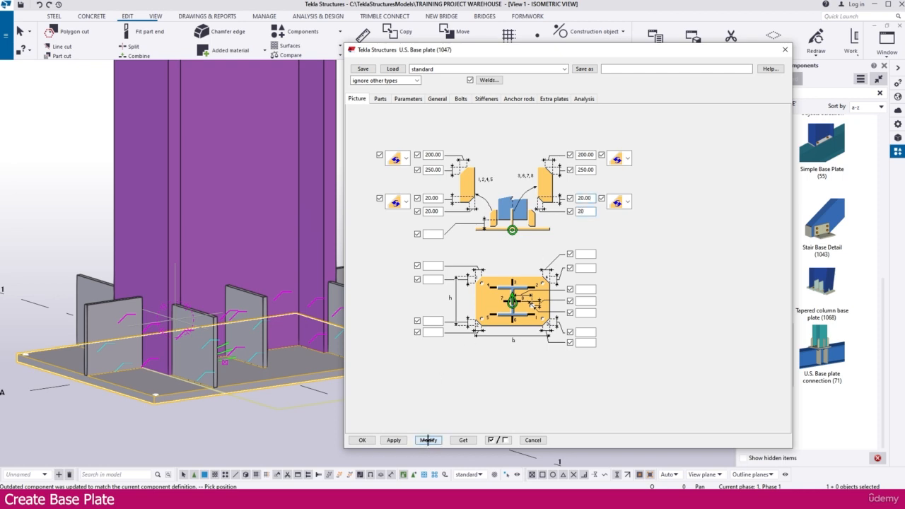
middle_click_drag(200, 350, 152, 339)
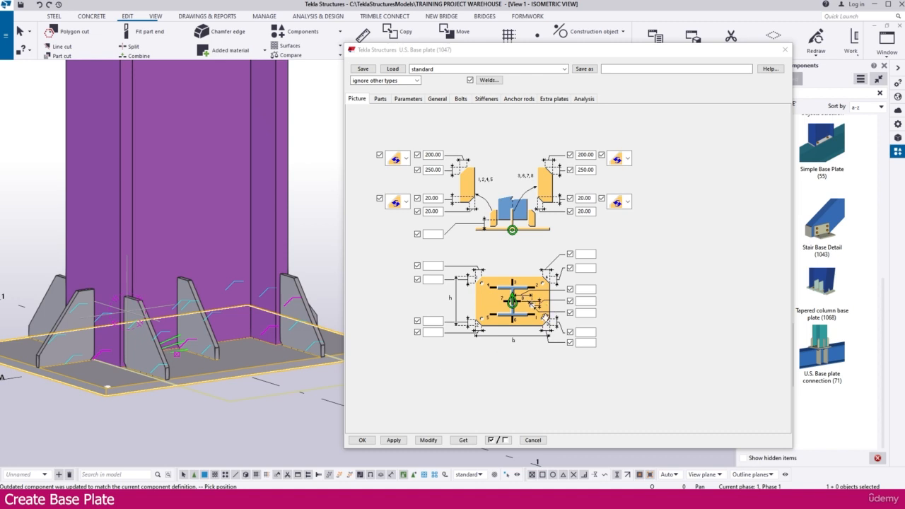
Set the size of the hole near the column web to 25, apply it, and inspect the base plate from above.
left_click(583, 312)
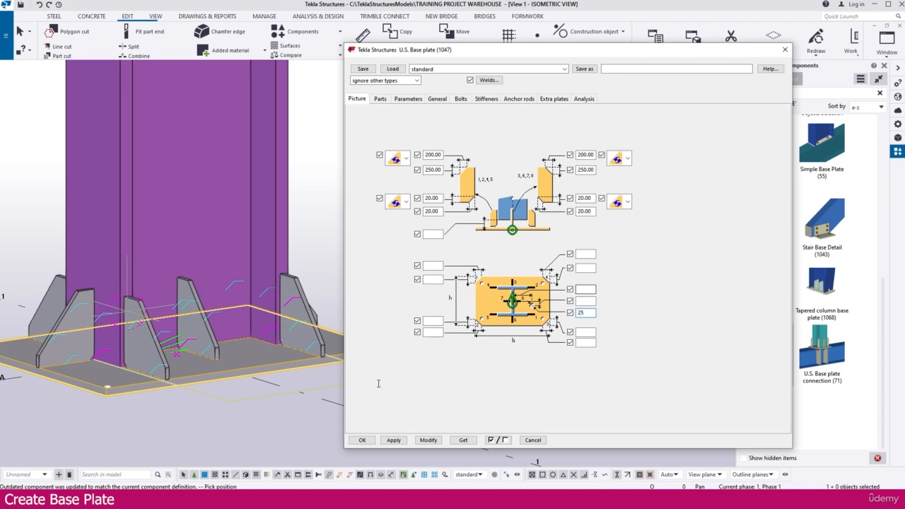
left_click(428, 440)
scroll(297, 337, "down", 5)
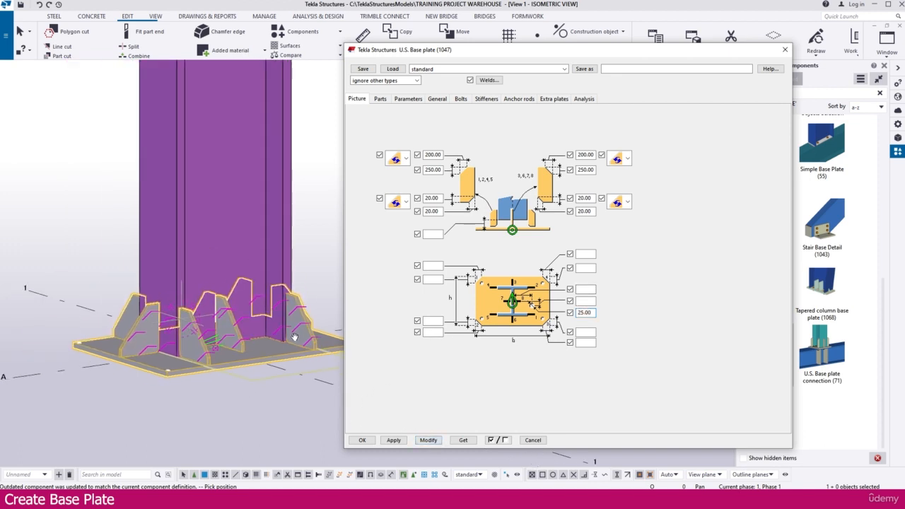
middle_click_drag(205, 307, 276, 323, "ctrl")
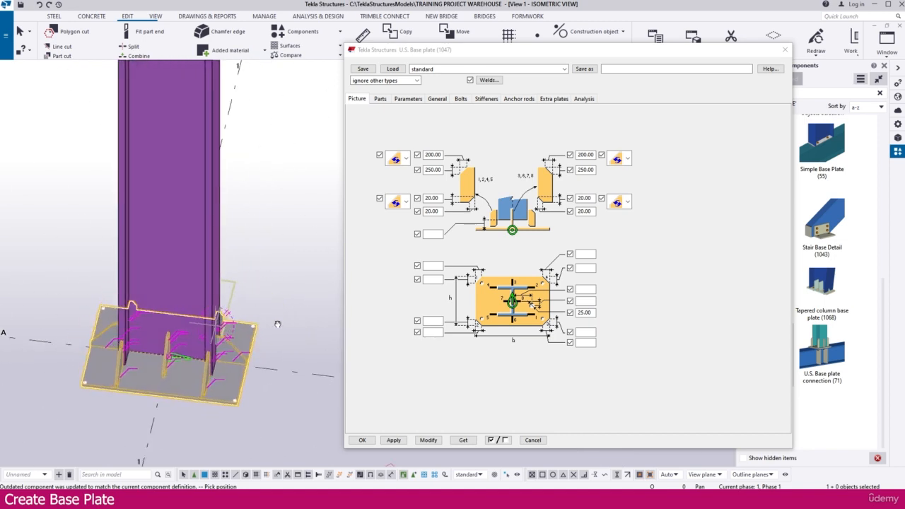
scroll(185, 343, "up", 3)
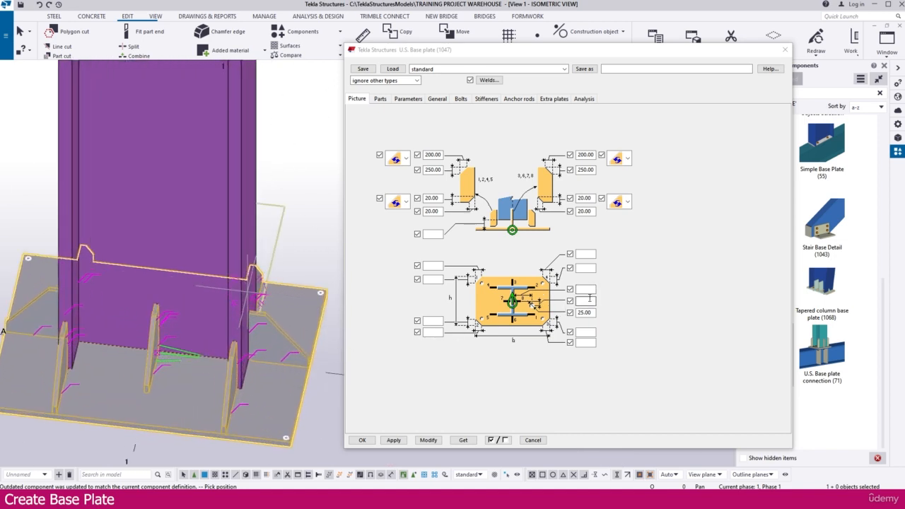
Set the vertical offset of the hole near the column web to 50 in the plan diagram and apply the change.
left_click(588, 301)
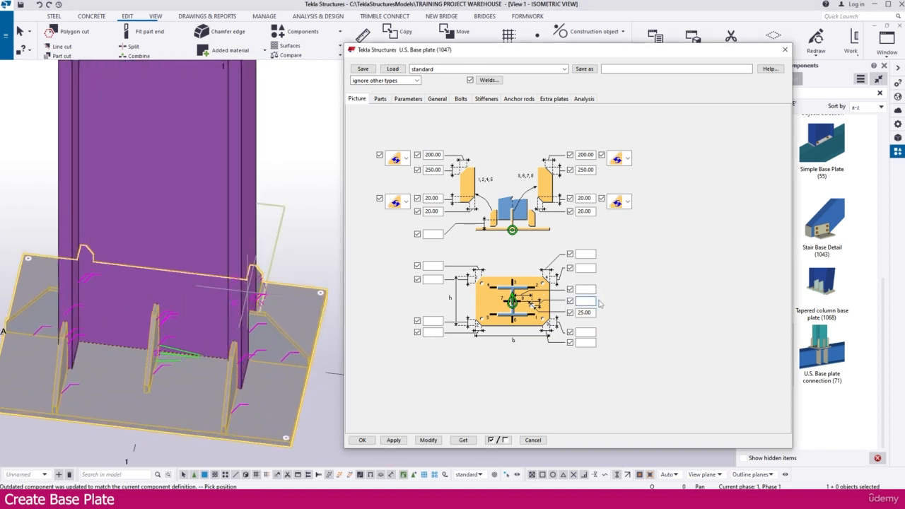
left_click(431, 440)
middle_click_drag(256, 373, 209, 313)
scroll(206, 330, "down", 2)
scroll(222, 319, "up", 2)
middle_click_drag(319, 197, 277, 220)
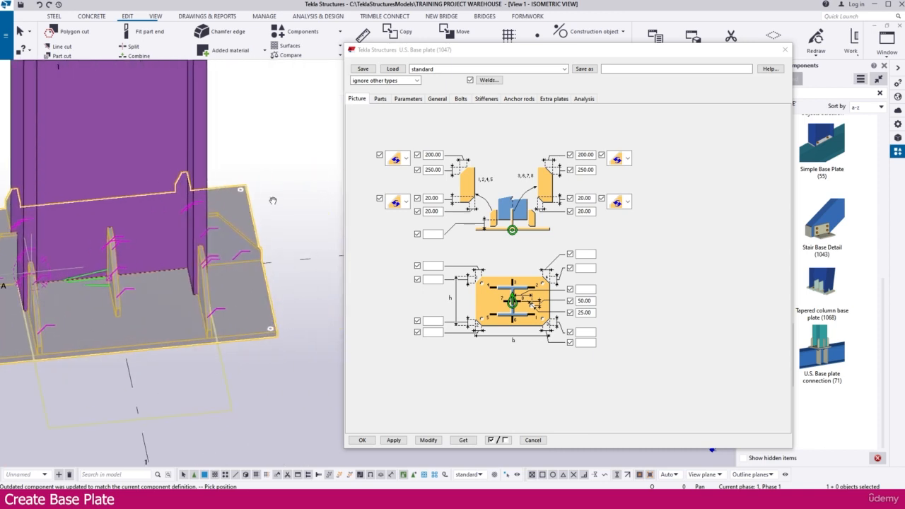
Deselect the base plate and make holes visible in the model and in components with Exact representation in the isometric view.
right_click(272, 200)
left_click(289, 206)
right_click(290, 181)
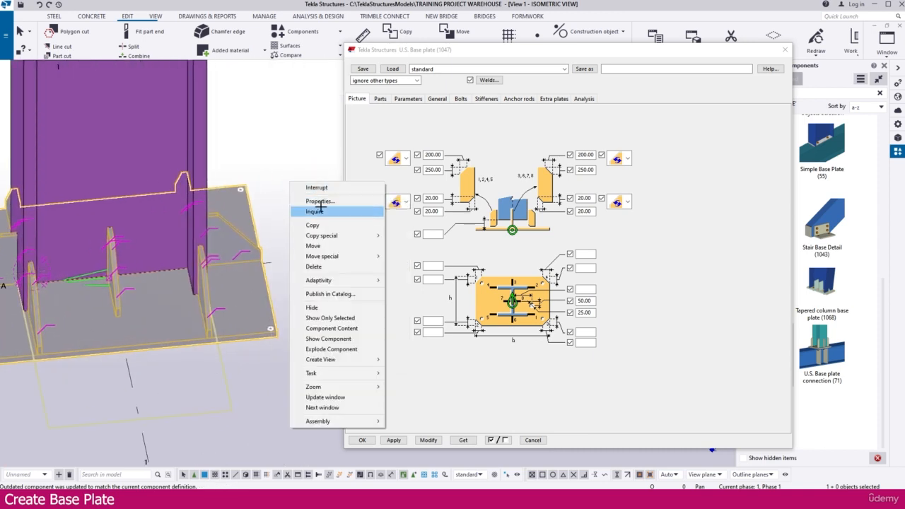
left_click(311, 187)
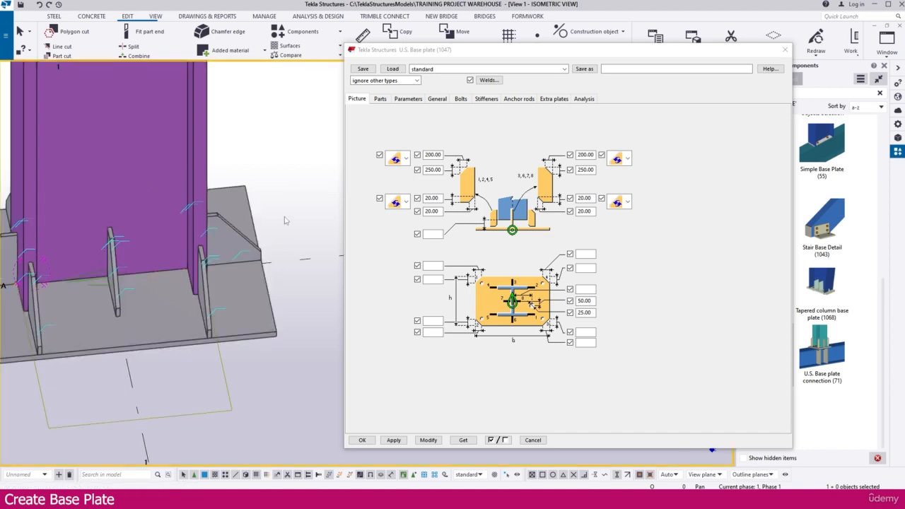
double_click(286, 221)
left_click(491, 262)
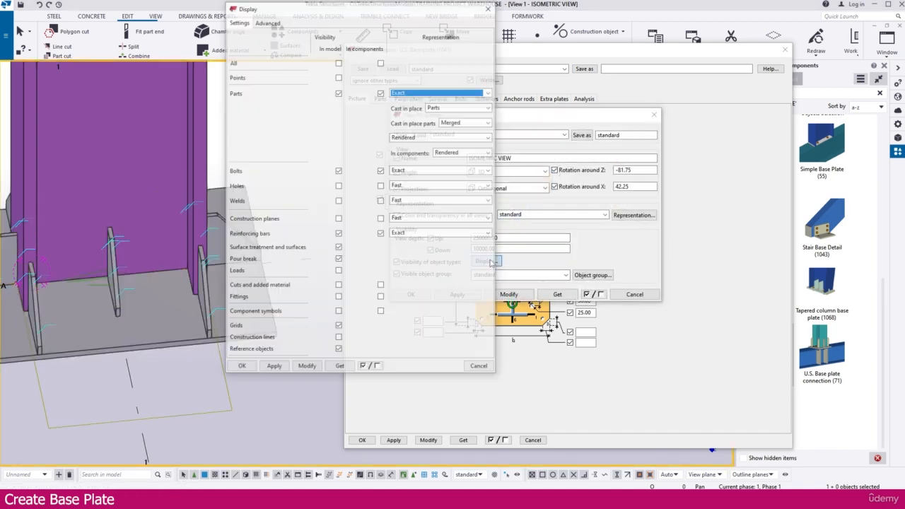
left_click(424, 185)
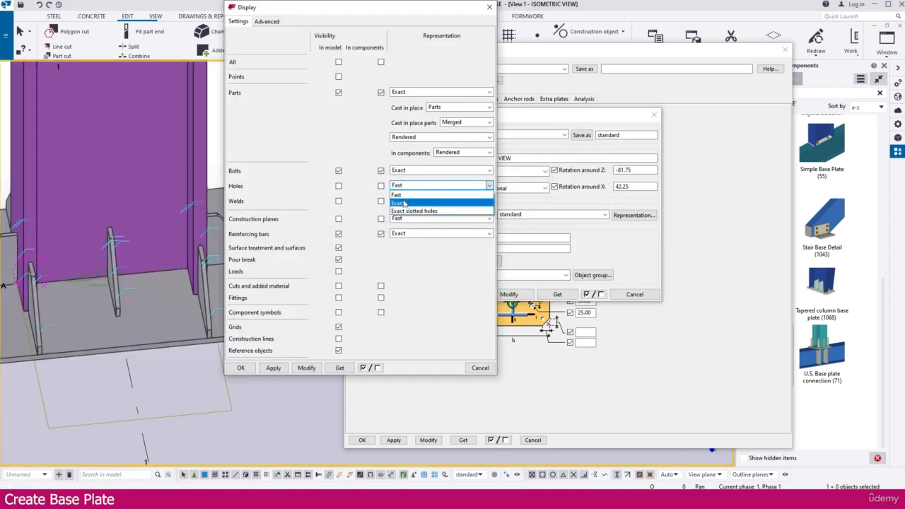
left_click(397, 203)
left_click(339, 186)
left_click(380, 187)
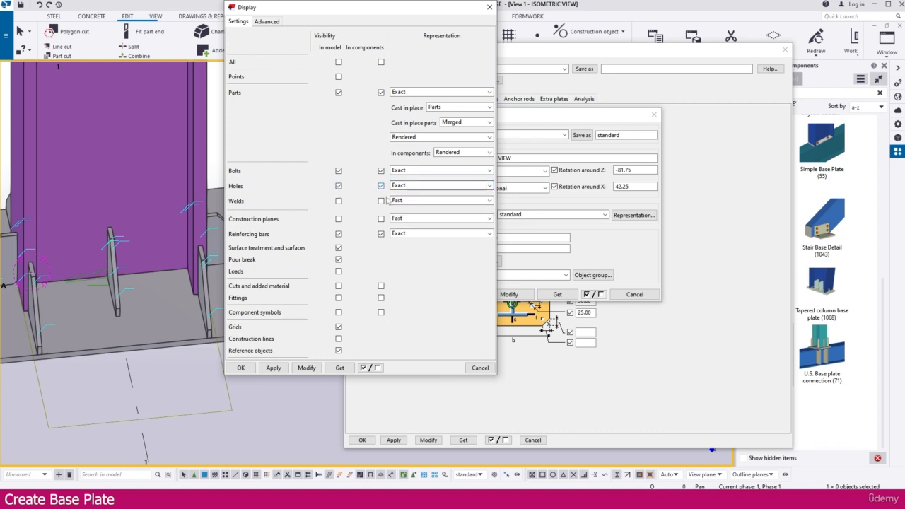
left_click(308, 368)
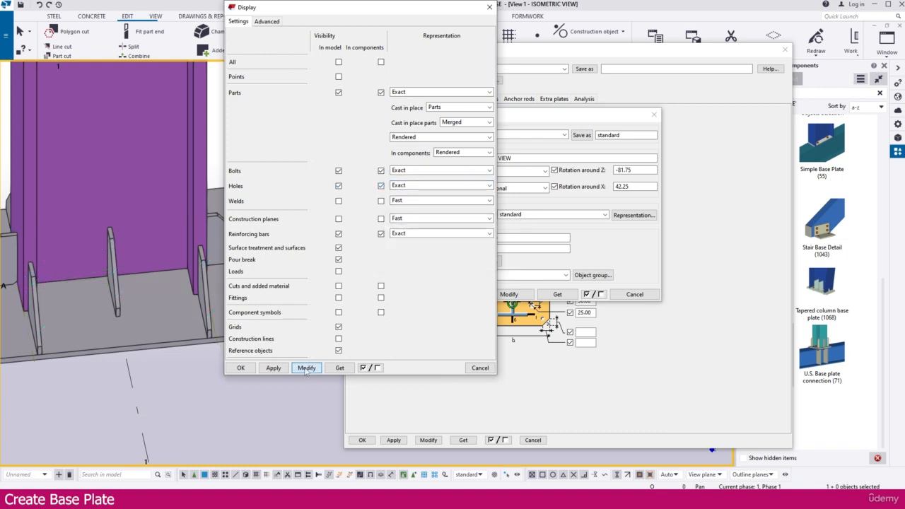
left_click(240, 367)
Fit the work area to the entire model, inspect the base plate's holes, and close the view properties.
right_click(285, 231)
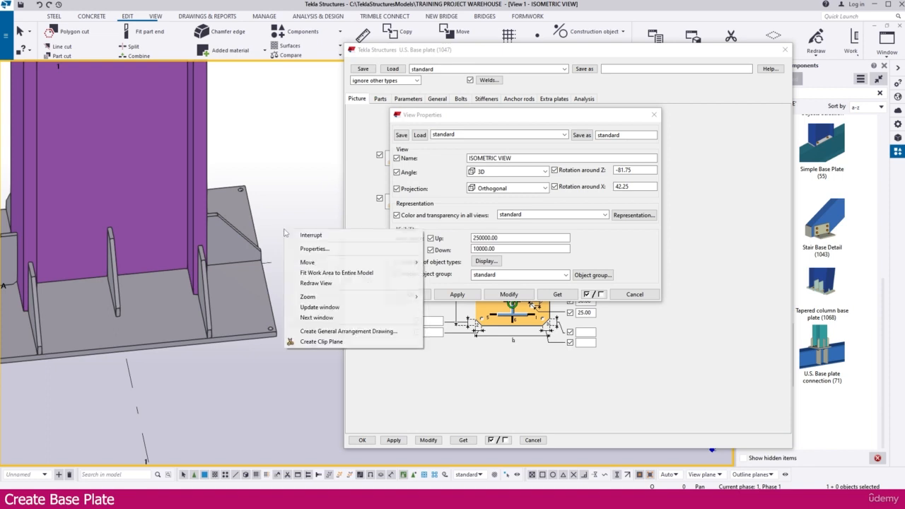
left_click(321, 272)
middle_click_drag(233, 310, 205, 304, "ctrl")
scroll(141, 339, "up", 5)
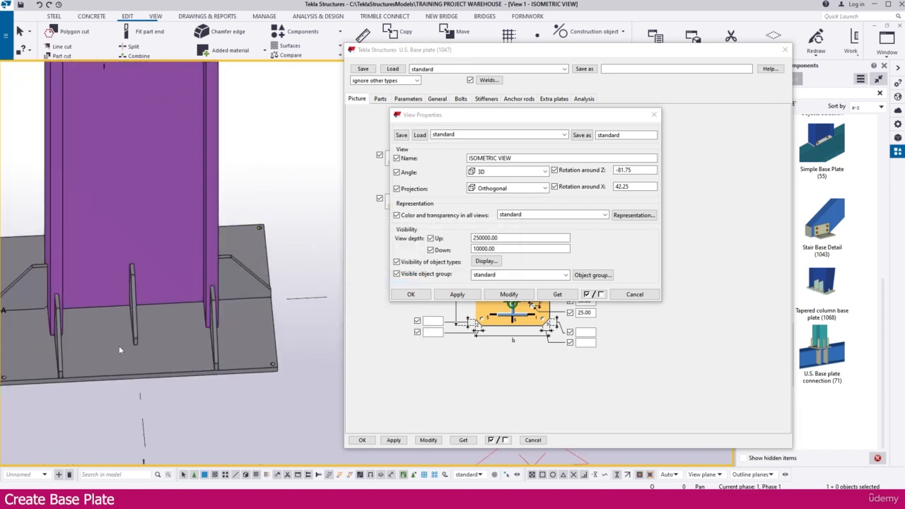
middle_click_drag(155, 382, 268, 238, "ctrl")
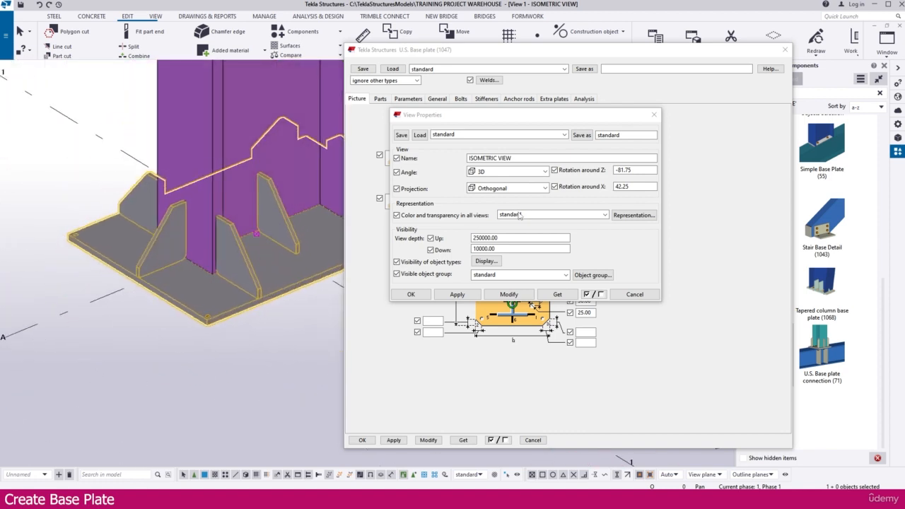
left_click(635, 294)
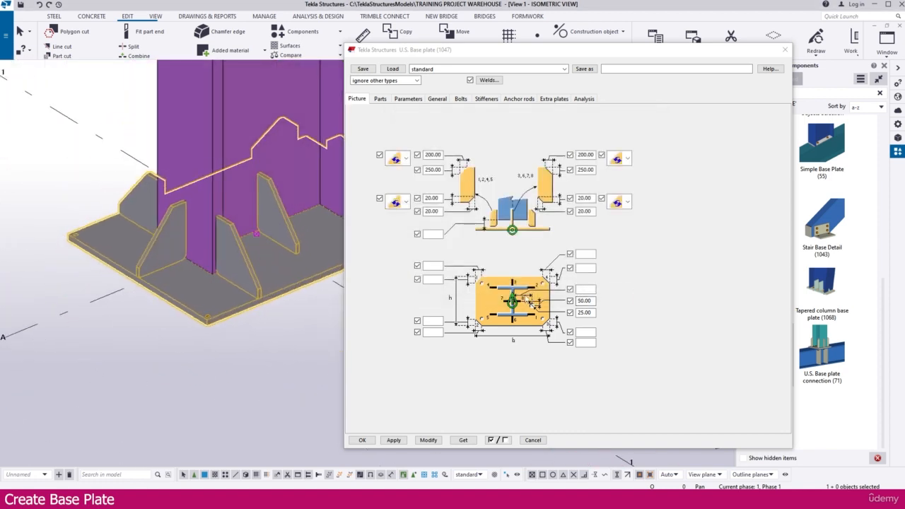
Set the horizontal offset of the hole near the column web to 50 and apply it to the base plate.
left_click(585, 289)
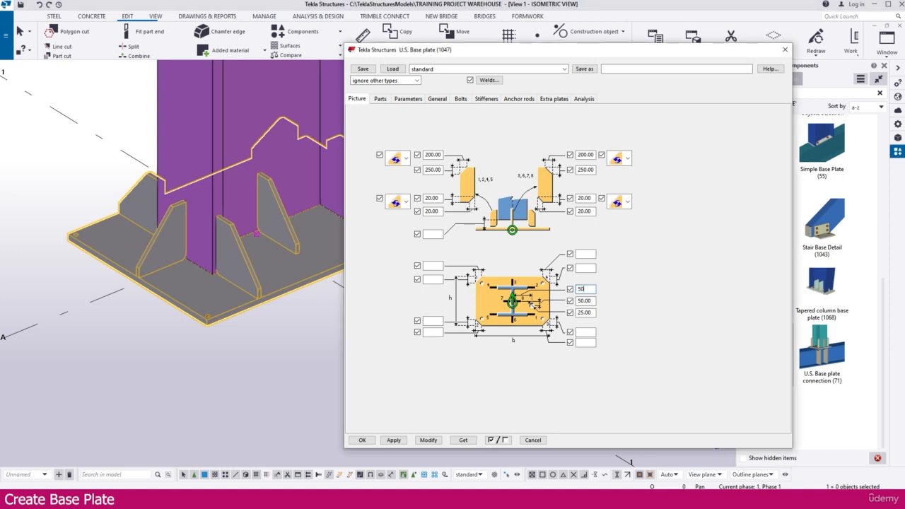
type("50")
left_click(427, 440)
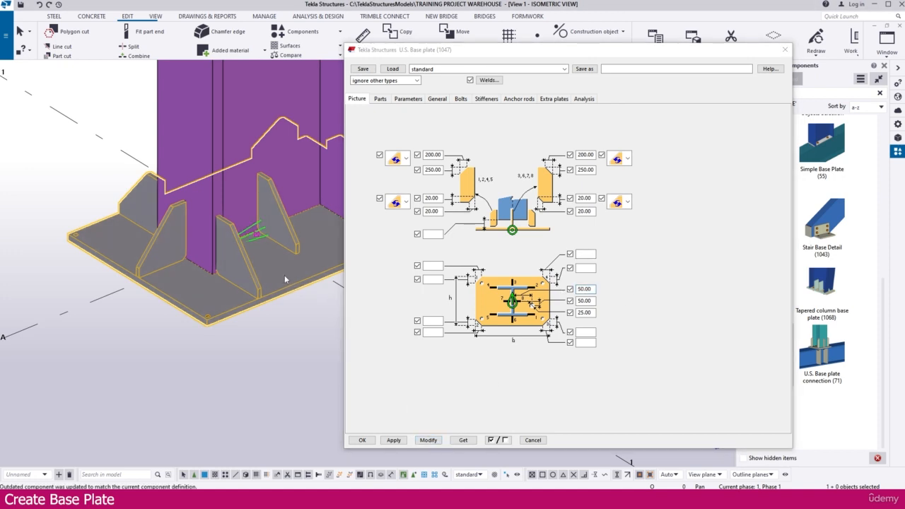
left_click(436, 439)
scroll(181, 304, "down", 3)
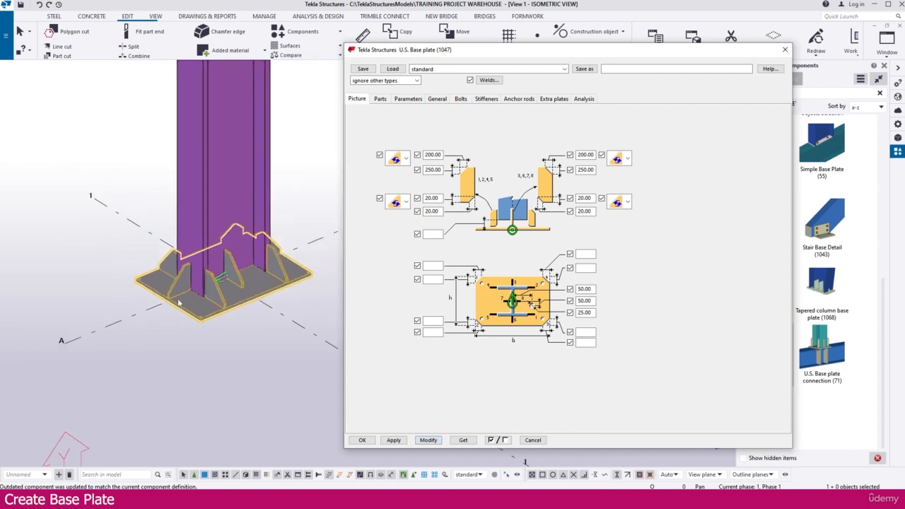
Redraw the isometric view and inspect the base plate hole beside the column web stiffener.
middle_click_drag(178, 304, 212, 269, "ctrl")
scroll(162, 311, "up", 4)
scroll(167, 315, "down", 4)
scroll(208, 306, "up", 8)
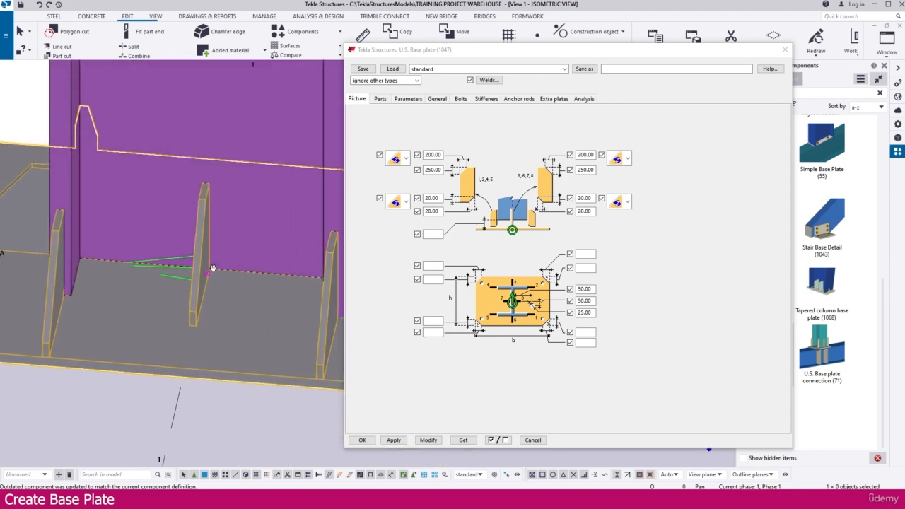
scroll(233, 325, "up", 3)
left_click(247, 416)
right_click(211, 404)
mouse_move(233, 347)
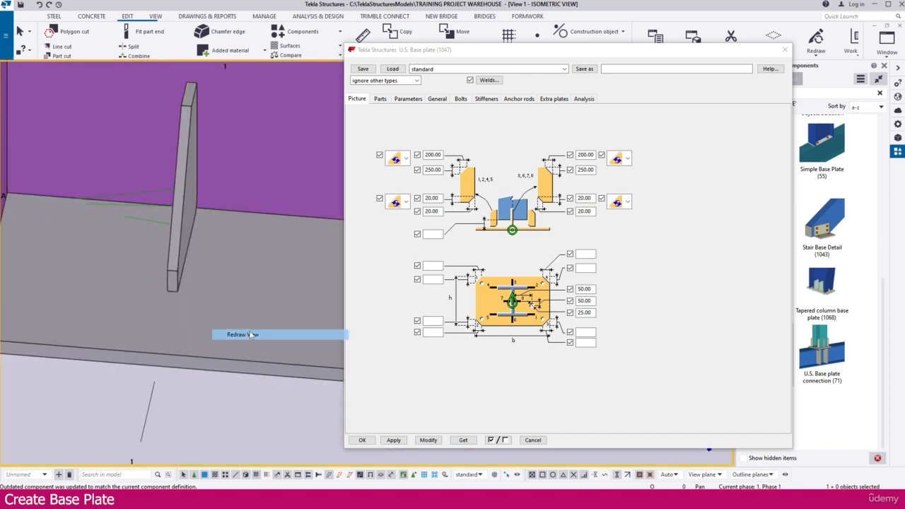
left_click(250, 332)
middle_click_drag(219, 346, 110, 314, "ctrl")
scroll(72, 333, "up", 6)
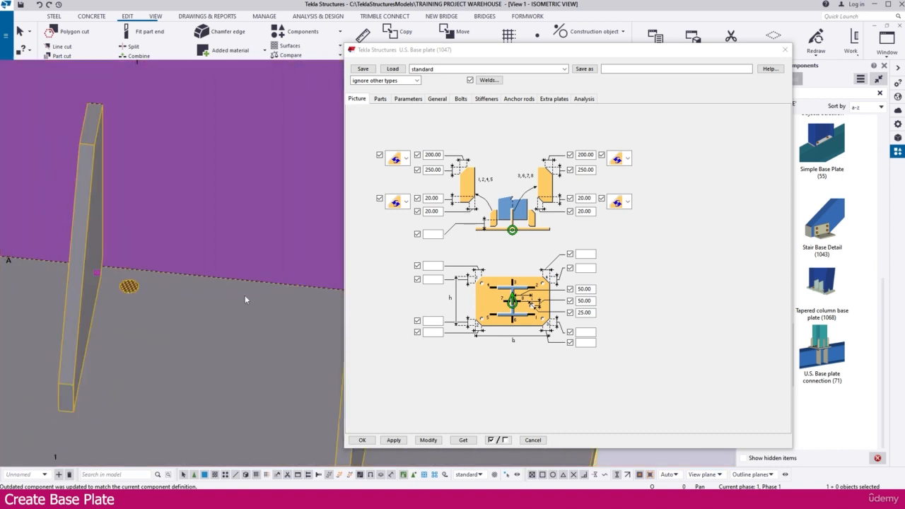
Set both the horizontal and vertical offsets of the hole near the column web to 100 and apply them to the base plate.
double_click(584, 288)
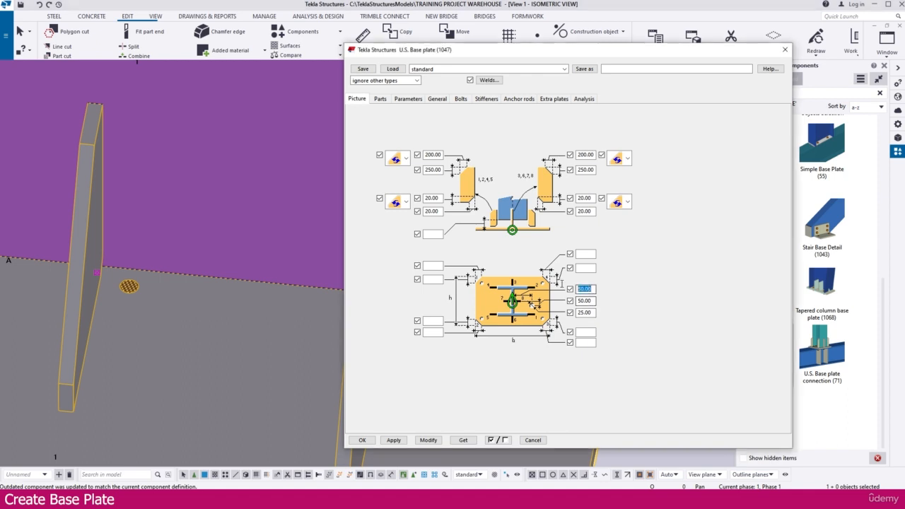
type("100")
key("Tab")
type("100")
left_click(427, 440)
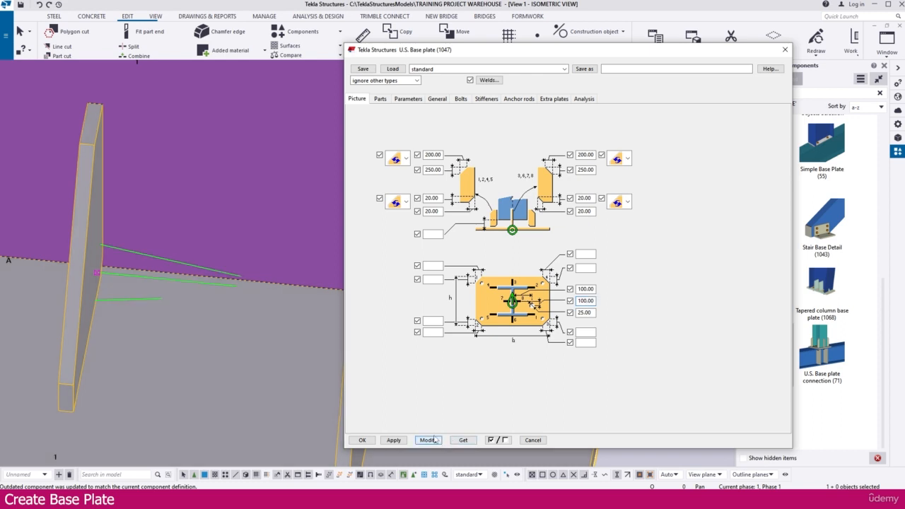
Redraw the isometric view and examine the new position of the hole between the web stiffeners from several angles.
scroll(206, 297, "down", 5)
middle_click_drag(181, 339, 243, 402, "ctrl")
right_click(243, 402)
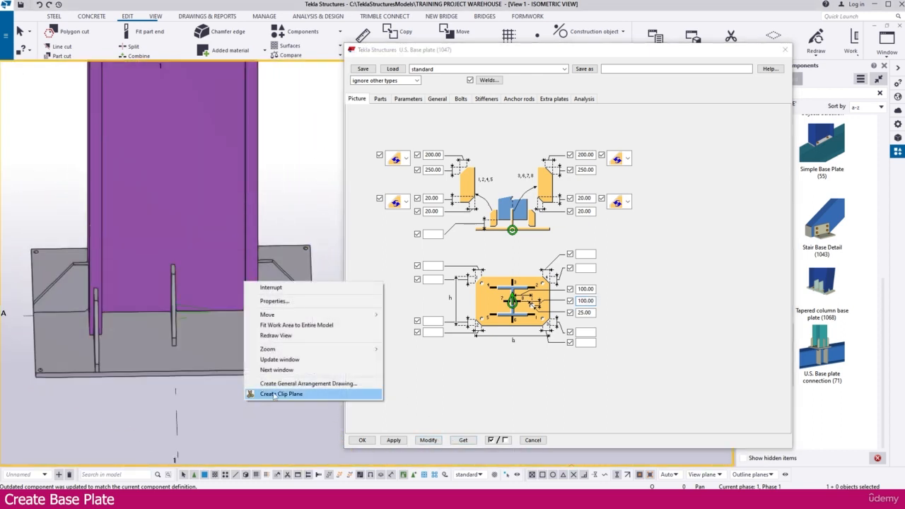
left_click(282, 337)
middle_click_drag(232, 345, 157, 311, "ctrl")
scroll(182, 304, "up", 5)
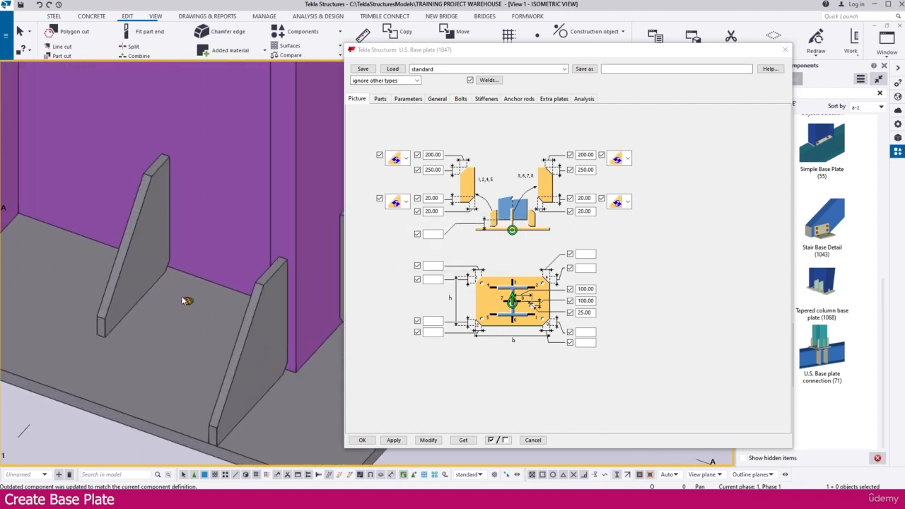
scroll(177, 303, "down", 4)
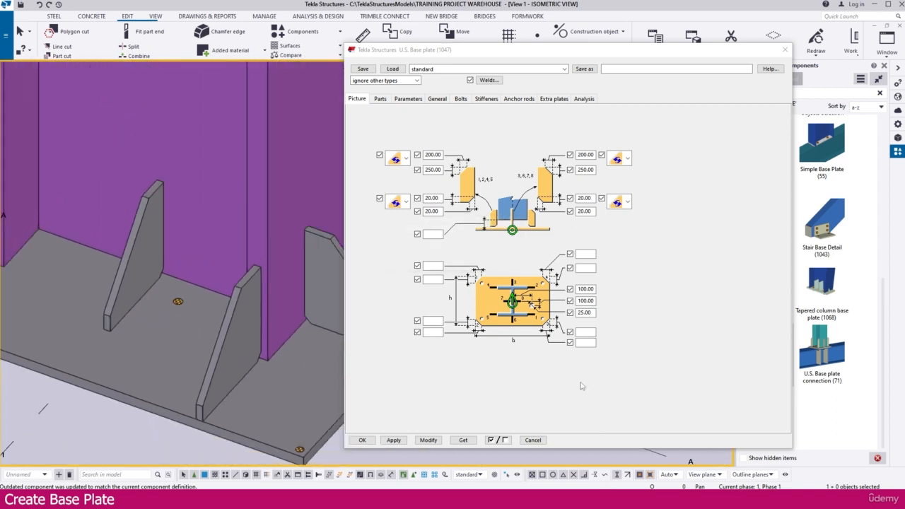
scroll(305, 283, "down", 5)
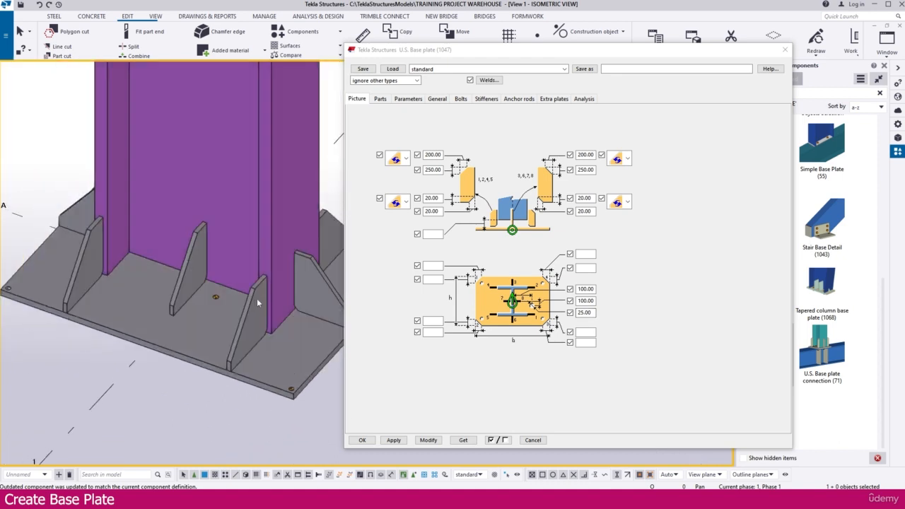
scroll(212, 311, "down", 4)
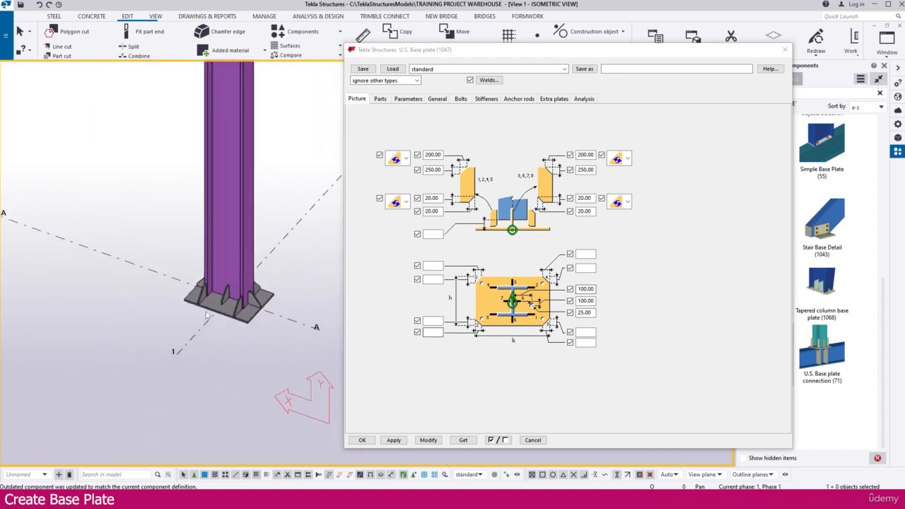
middle_click_drag(237, 309, 178, 301, "ctrl")
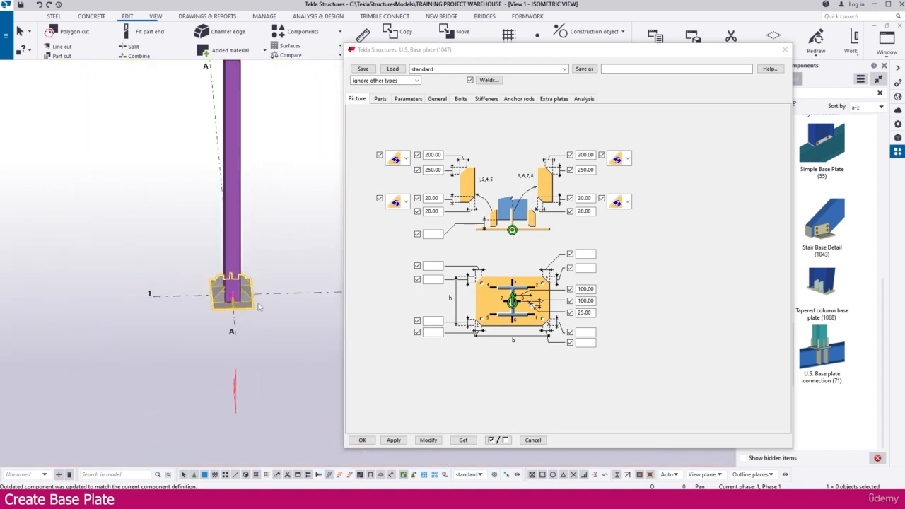
Set the diameter of the hole near the column web to 50, apply it, and redraw the view to check its size.
double_click(585, 312)
type("50")
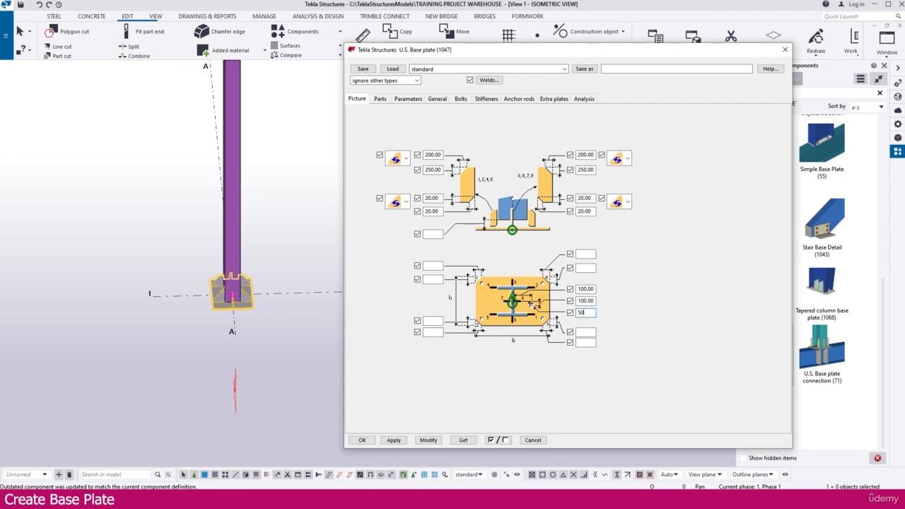
left_click(431, 439)
middle_click_drag(161, 300, 214, 286, "ctrl")
scroll(213, 287, "up", 3)
scroll(214, 286, "up", 10)
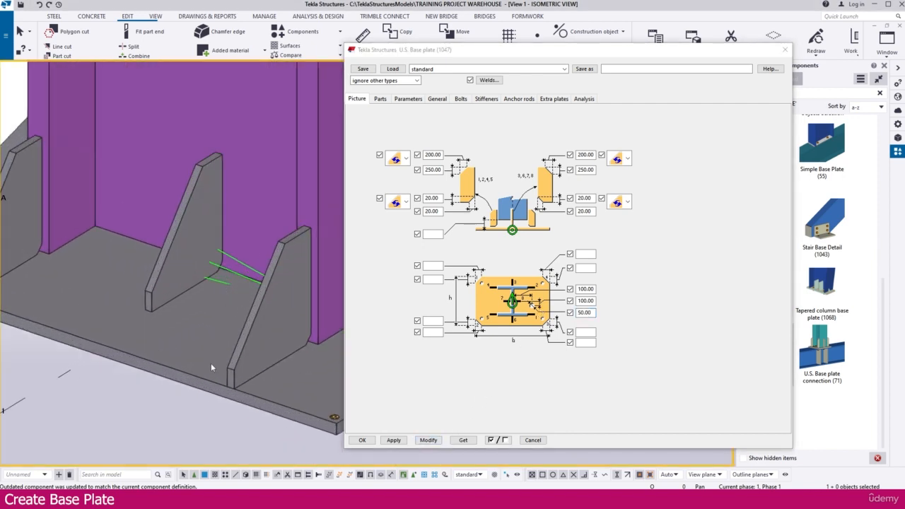
left_click(205, 354)
right_click(185, 382)
left_click(229, 317)
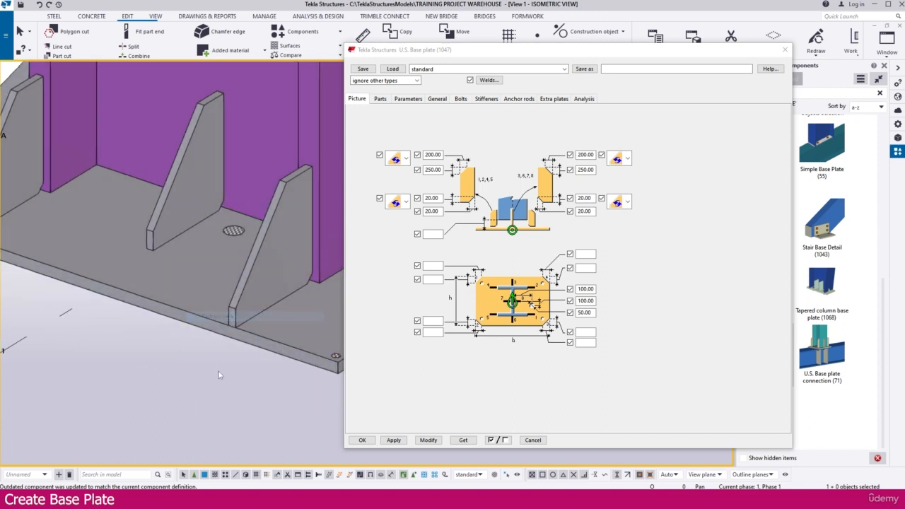
scroll(177, 346, "down", 1)
scroll(176, 347, "down", 4)
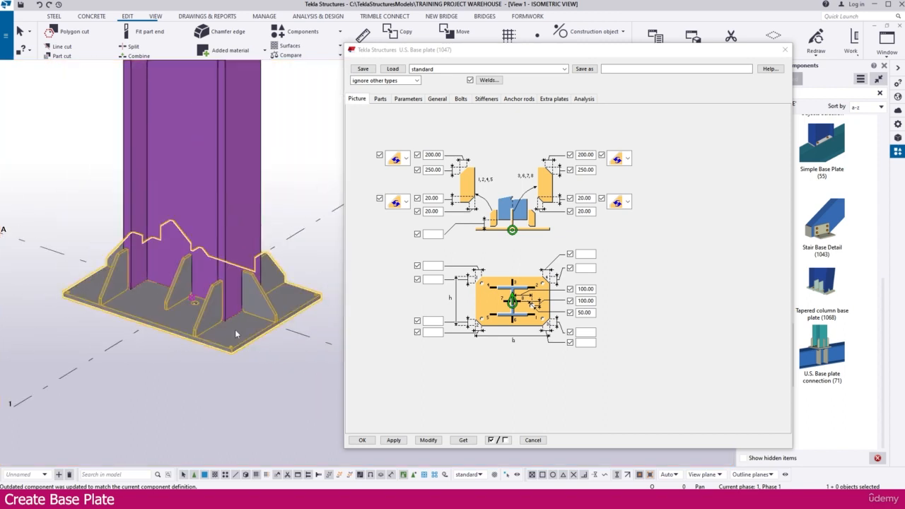
Set the base plate's bolt standard to 8.8XOX and the bolt size to 36.
left_click(460, 99)
left_click(427, 125)
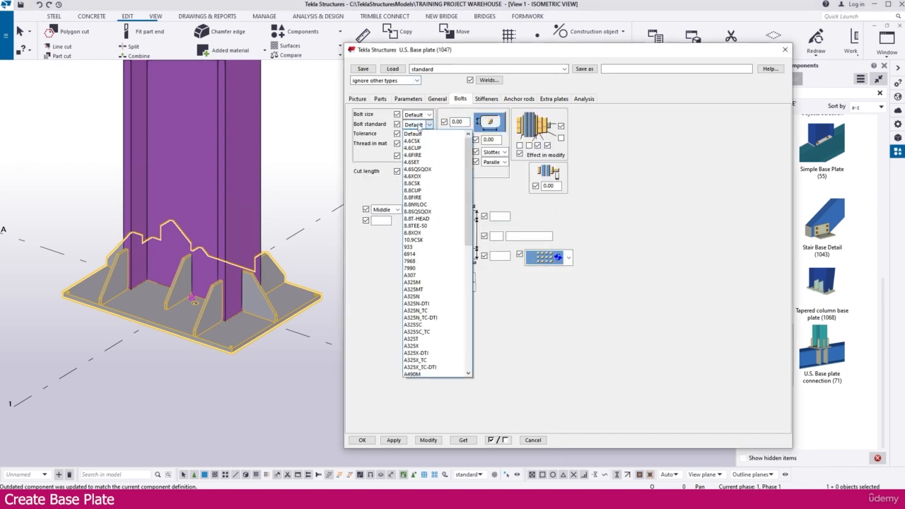
left_click(420, 233)
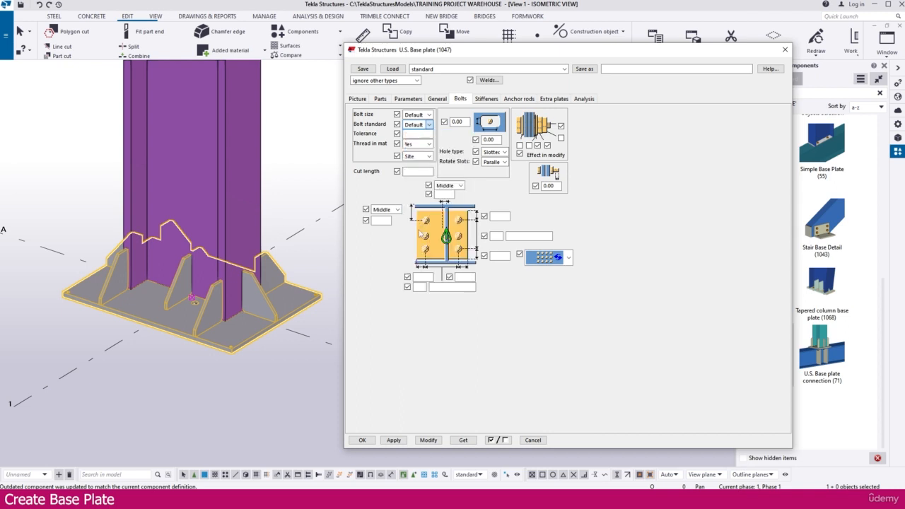
left_click(428, 115)
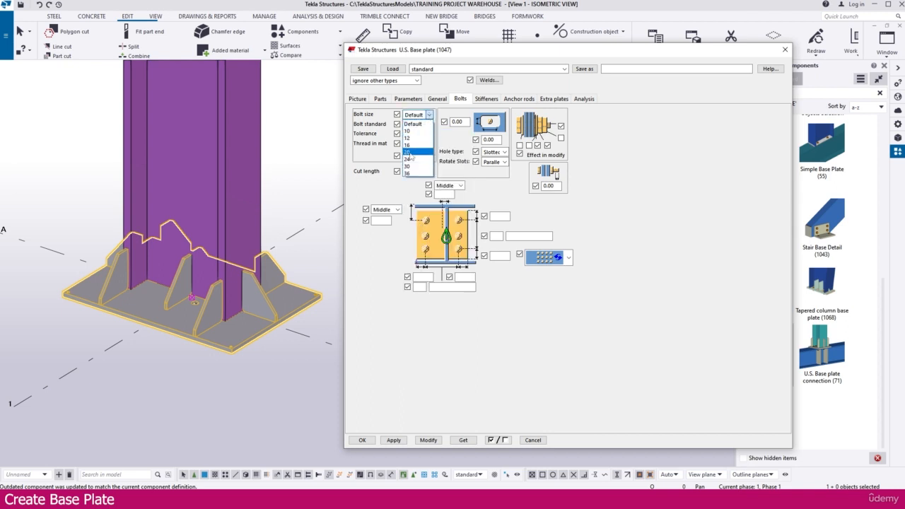
left_click(409, 152)
left_click(428, 115)
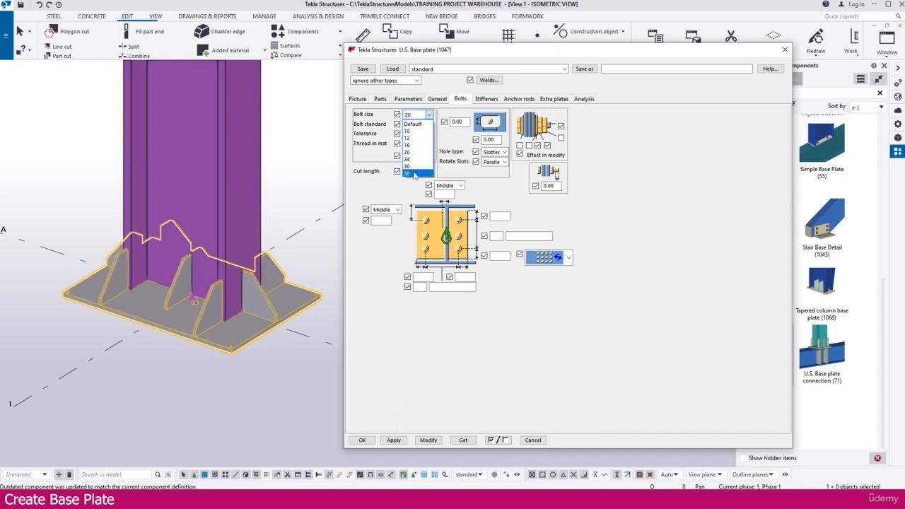
left_click(415, 173)
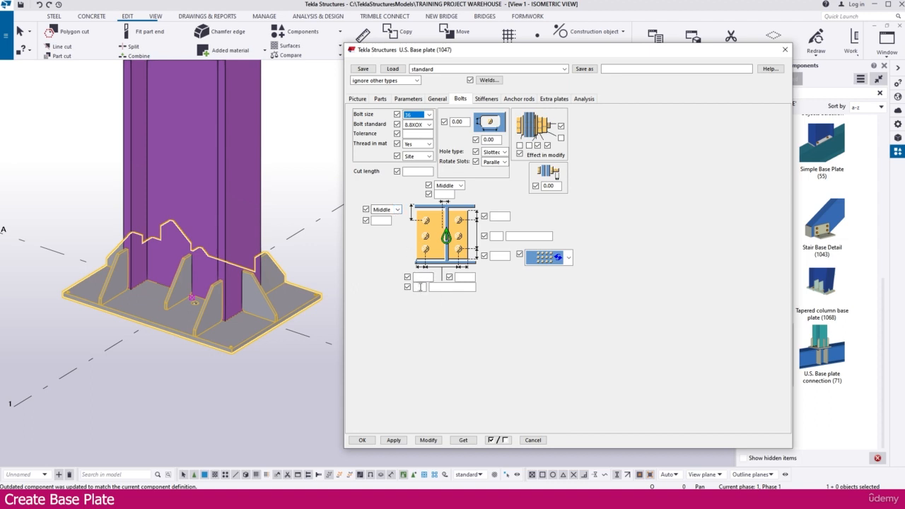
Consult section A-A in the grid elevation PDF and apply 4 bolts spaced 200, 400 and 200 along the plate's 1000 mm side.
key("alt+Tab")
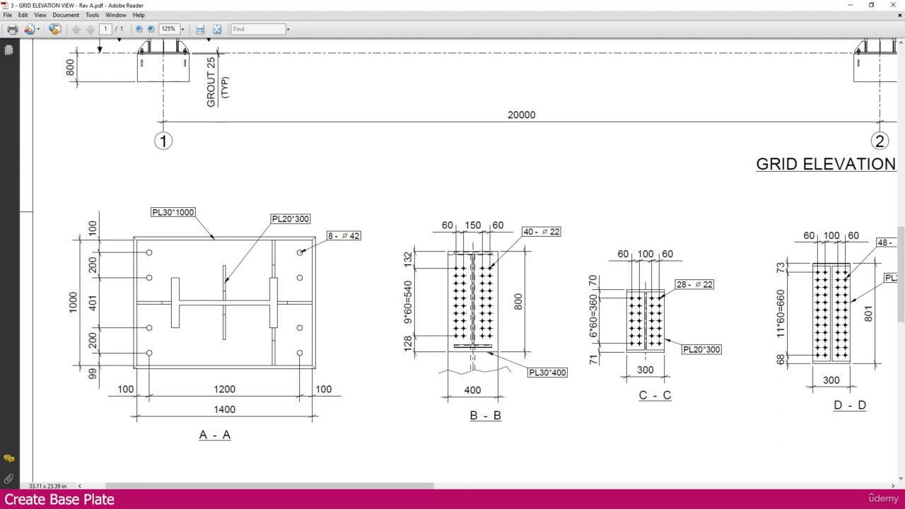
key("alt+Tab")
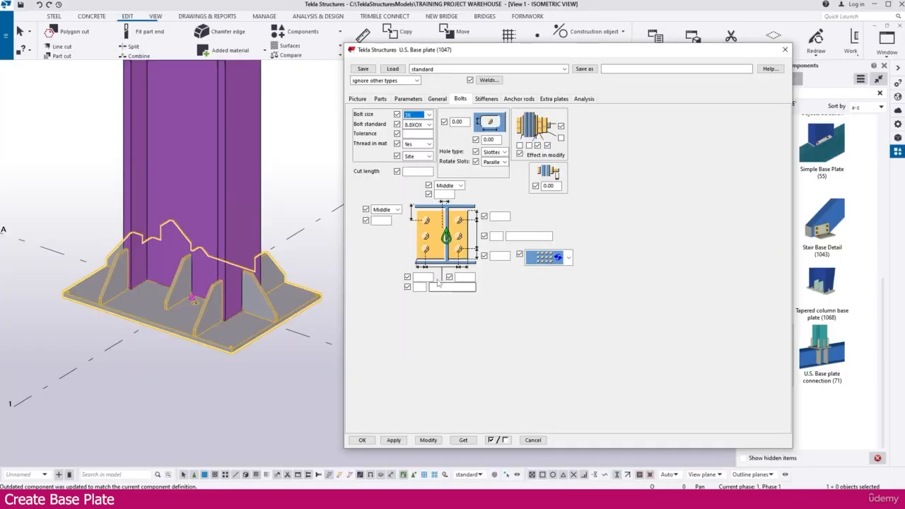
type("4")
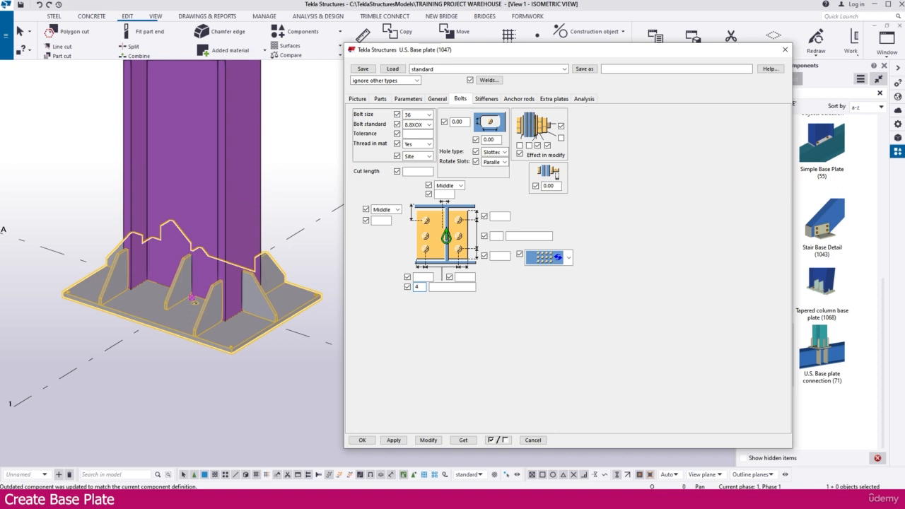
key("Tab")
left_click(429, 440)
scroll(229, 339, "up", 3)
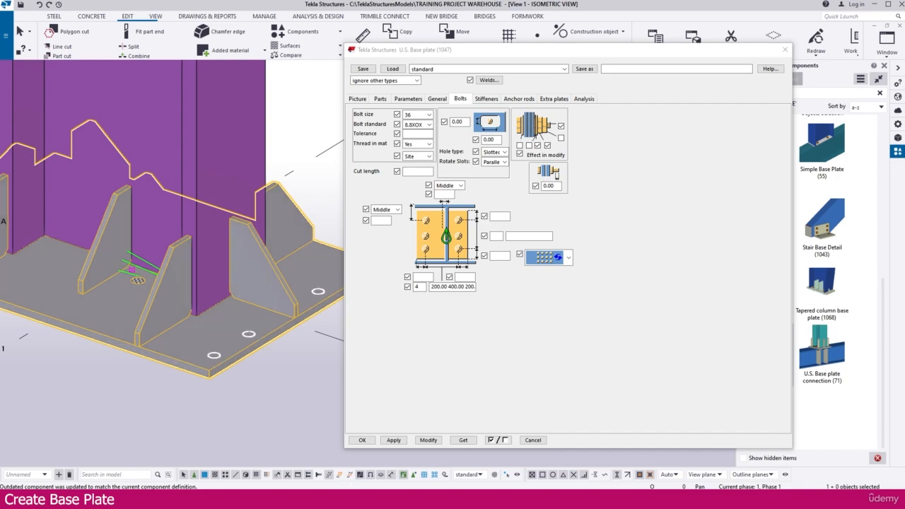
Set 2 bolts spaced 1200 along the plate's 1400 mm side, apply the change, and check the bolt holes in the model.
key("alt+Tab")
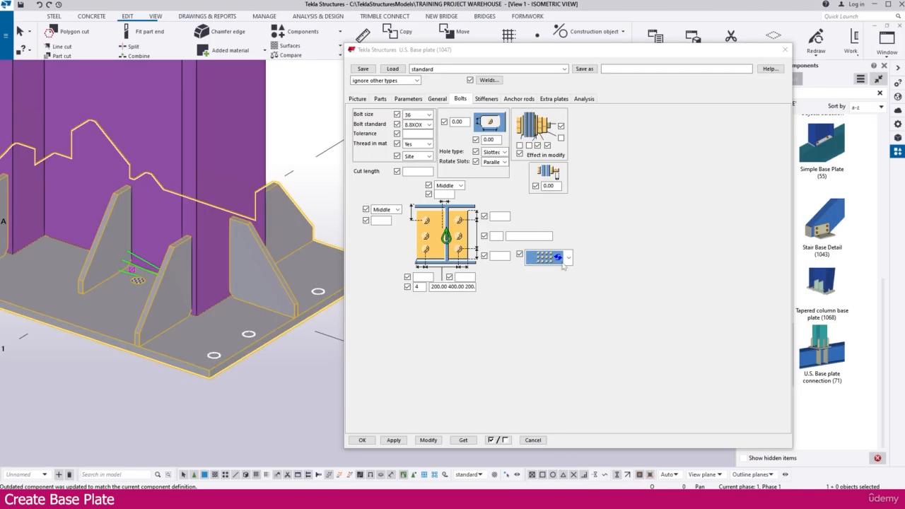
left_click(496, 236)
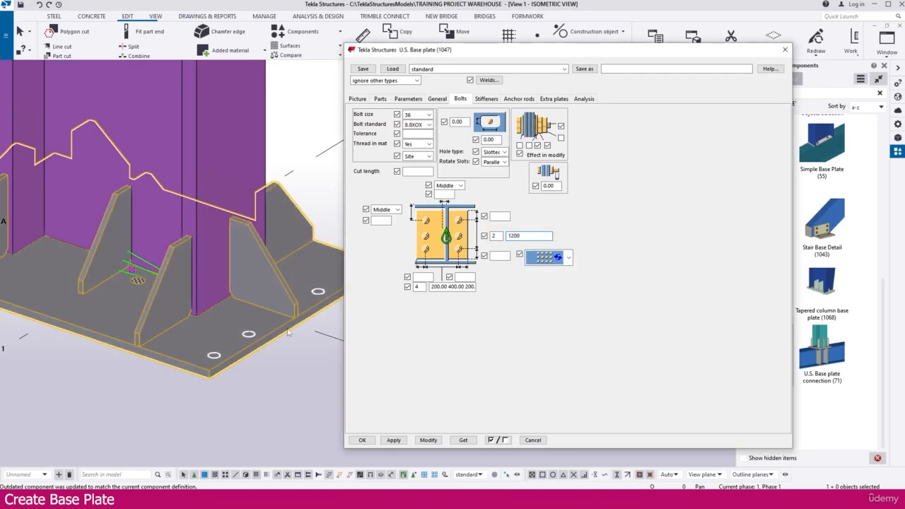
left_click(429, 439)
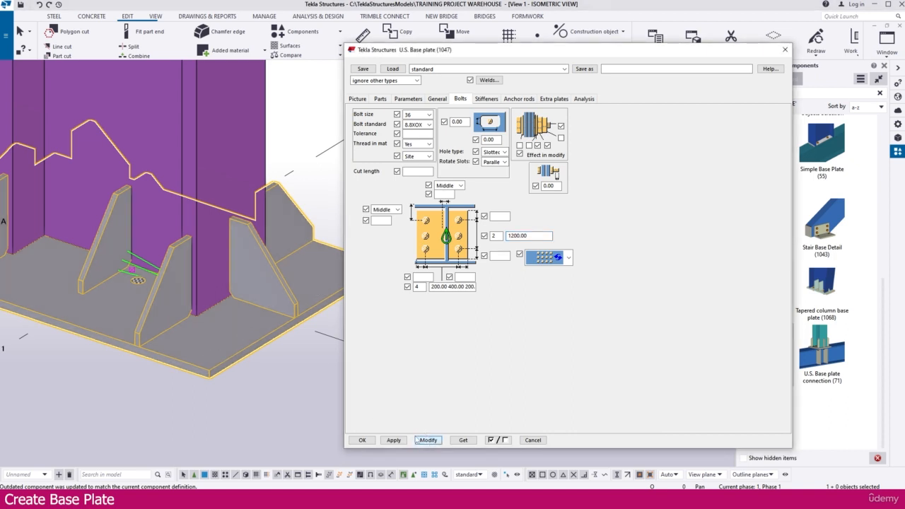
scroll(240, 354, "down", 2)
scroll(34, 293, "up", 1)
scroll(35, 292, "up", 2)
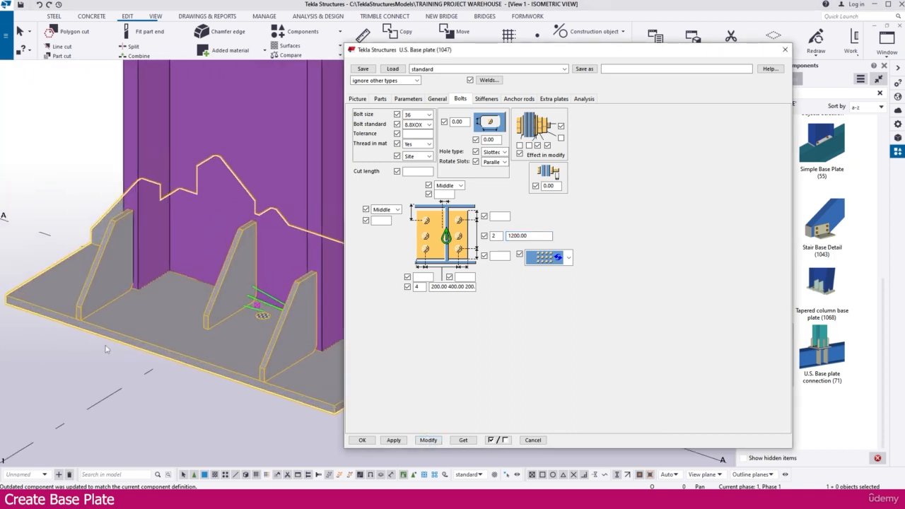
middle_click_drag(219, 365, 89, 367)
scroll(108, 364, "down", 1)
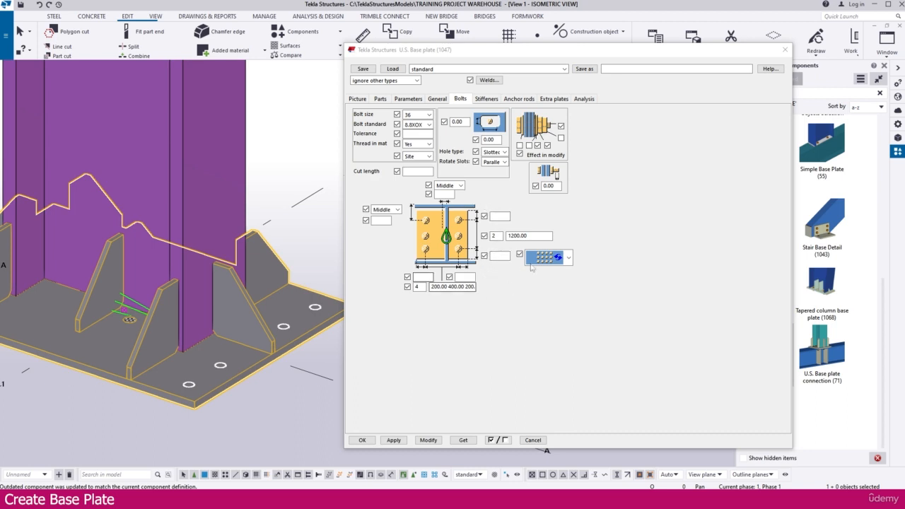
Assign a circular ROD section as the anchor rod profile, set it to ROD36, and apply it to the base plate.
left_click(486, 100)
left_click(513, 100)
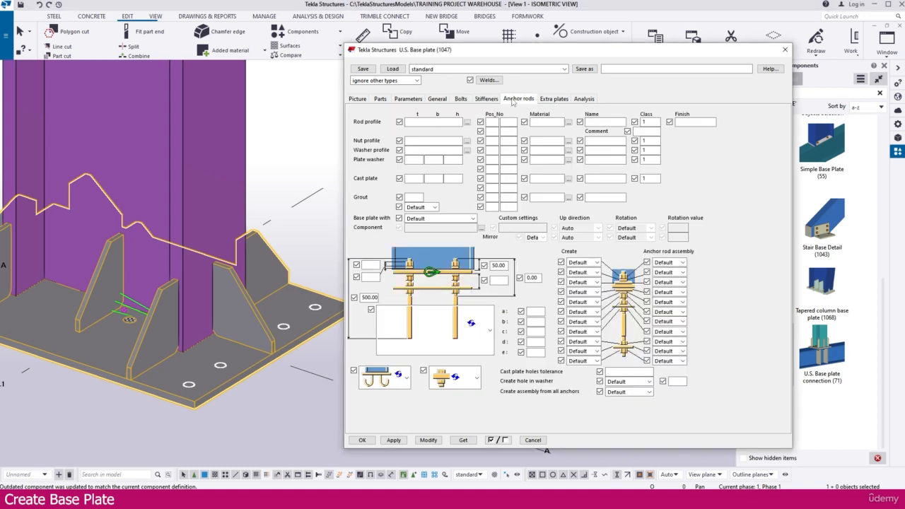
left_click(467, 123)
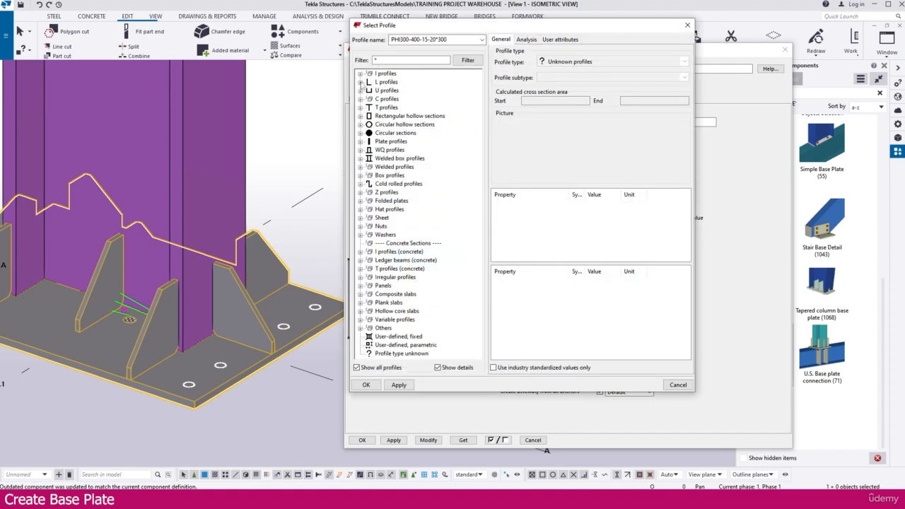
left_click(360, 133)
left_click(388, 158)
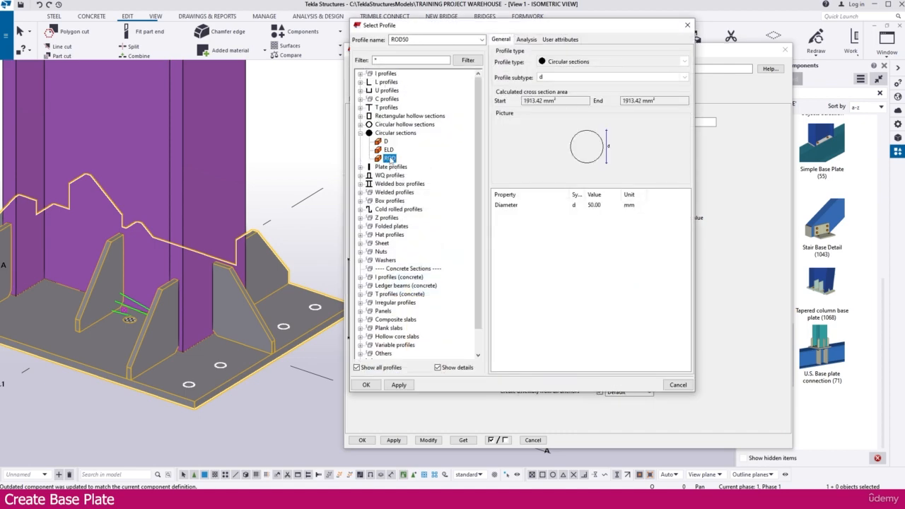
left_click(366, 384)
left_click_drag(417, 122, 440, 124)
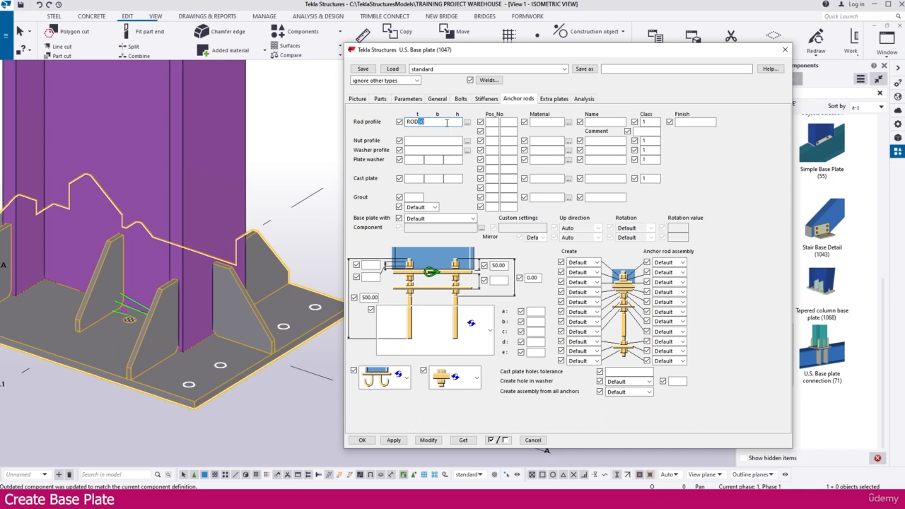
type("36")
left_click(428, 439)
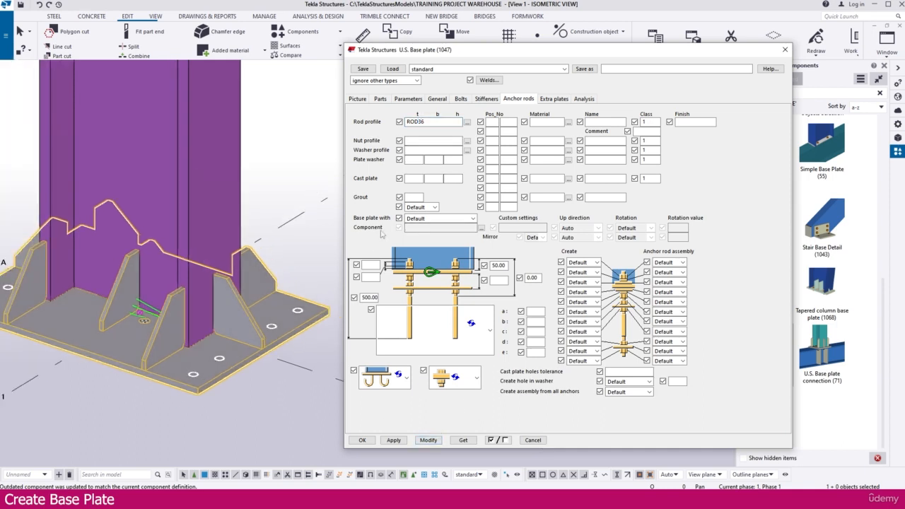
Set the base plate to be created with Anchor rods and apply the change to the model.
left_click(419, 207)
left_click(419, 207)
left_click(424, 218)
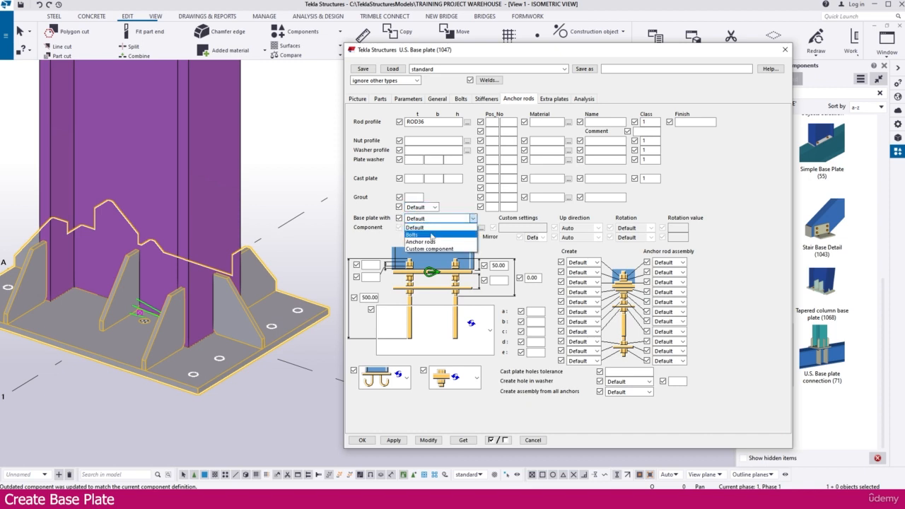
left_click(434, 244)
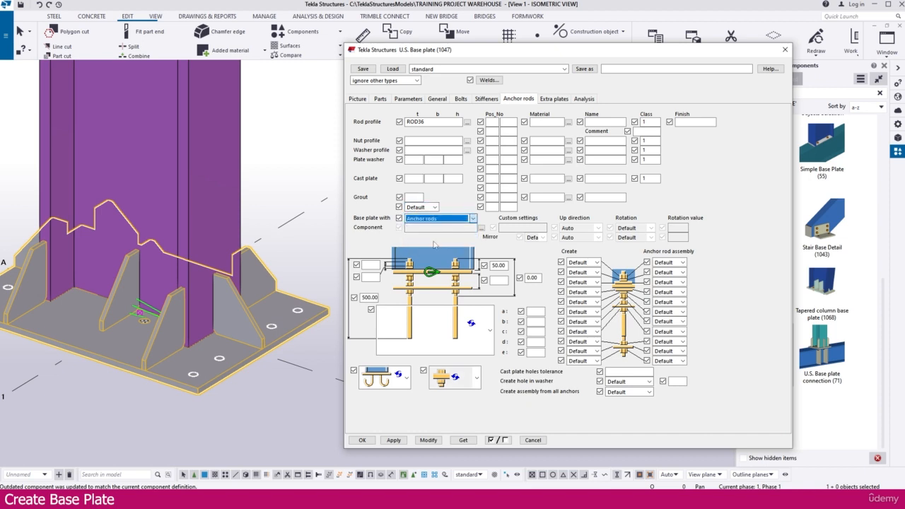
left_click(428, 440)
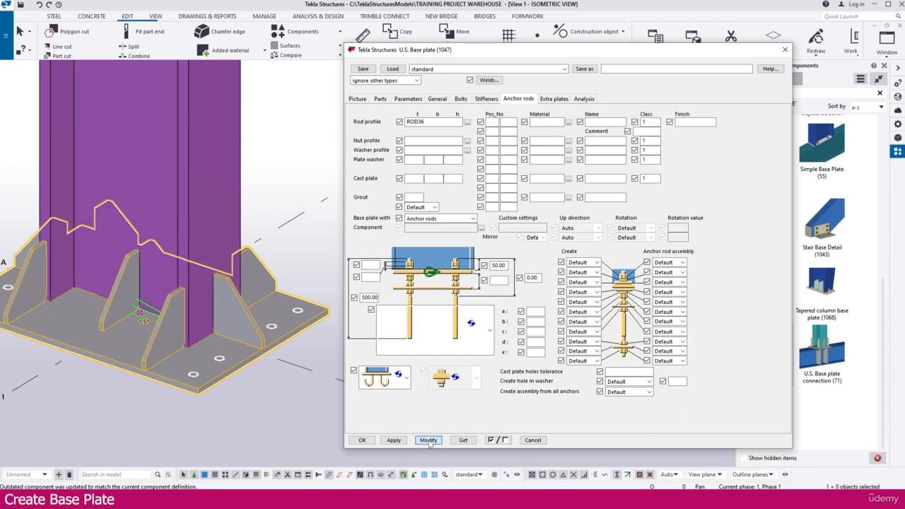
Choose the straight anchor rod type with a plate and nuts at its lower end (dimensions d and e) and apply it.
left_click(487, 328)
scroll(487, 304, "down", 3)
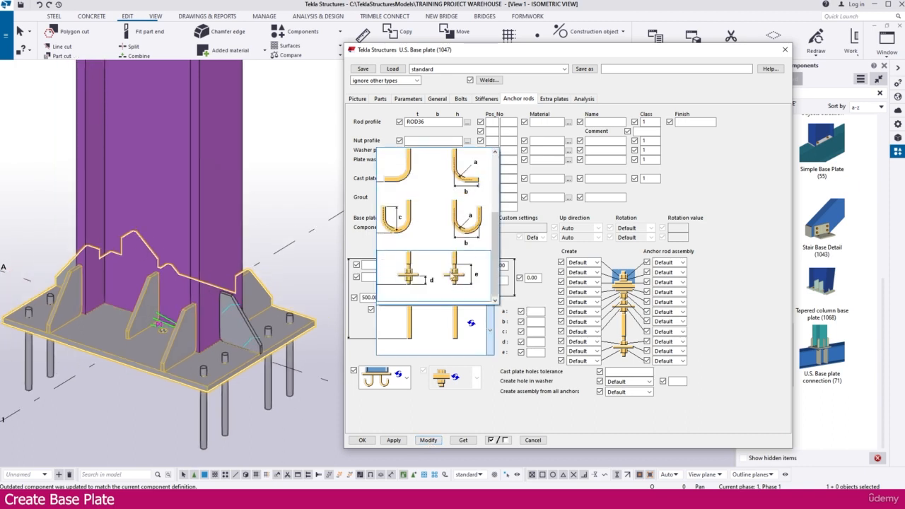
left_click(457, 266)
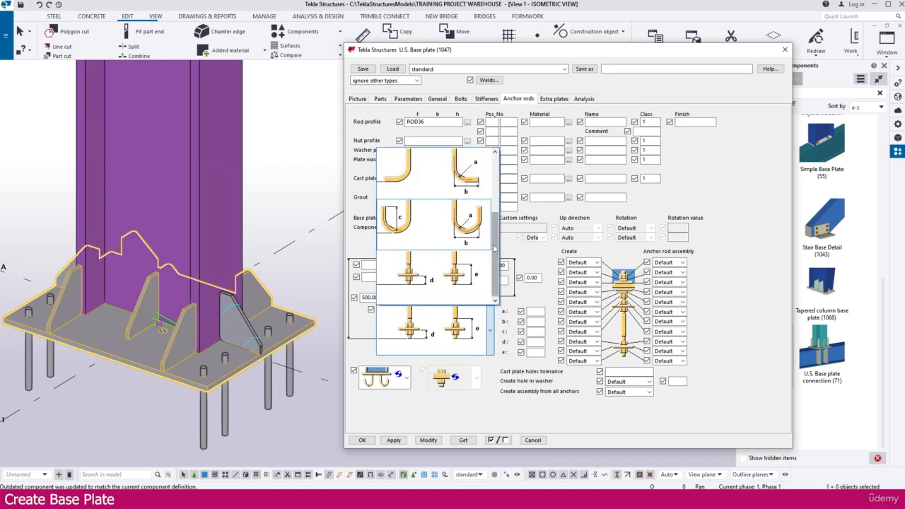
mouse_move(494, 248)
left_mouse_down()
mouse_move(494, 194)
mouse_move(494, 248)
left_mouse_up()
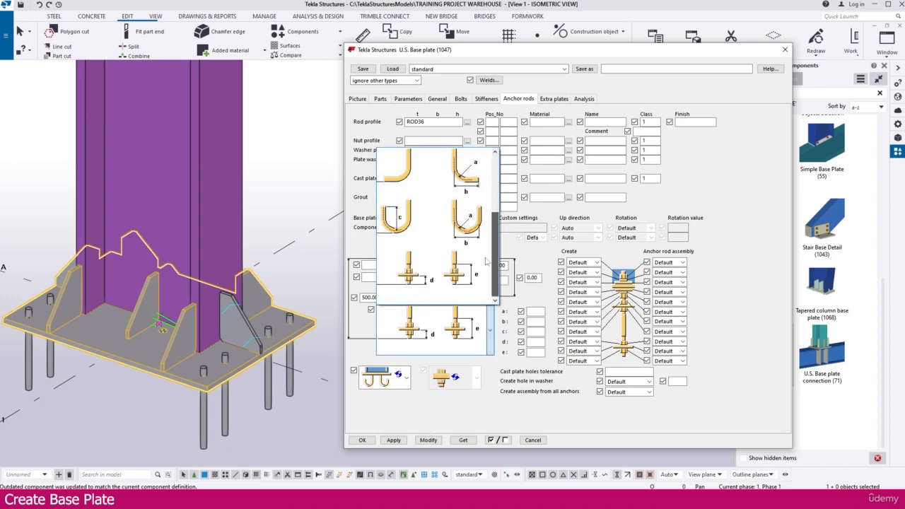
left_click(453, 282)
left_click(428, 440)
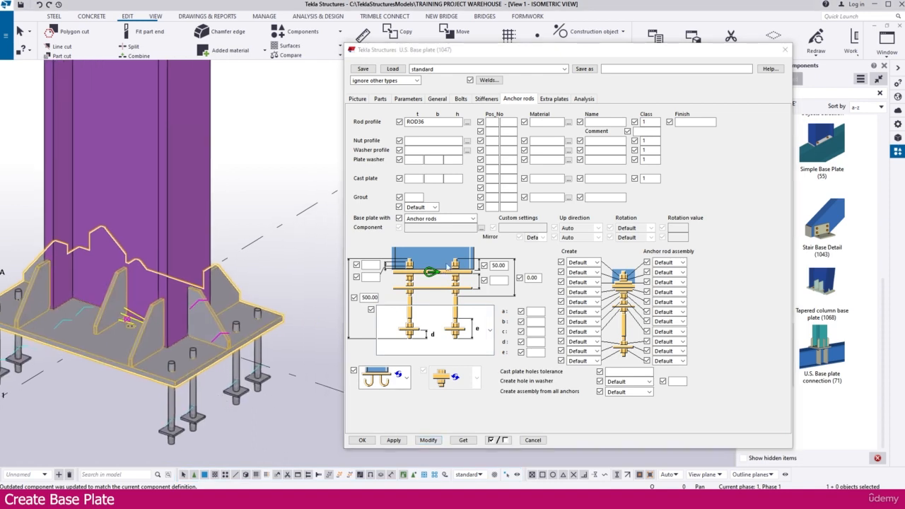
Add 25 mm thick grout with the Below option, apply it, and inspect the grout layer under the plate.
left_click(420, 207)
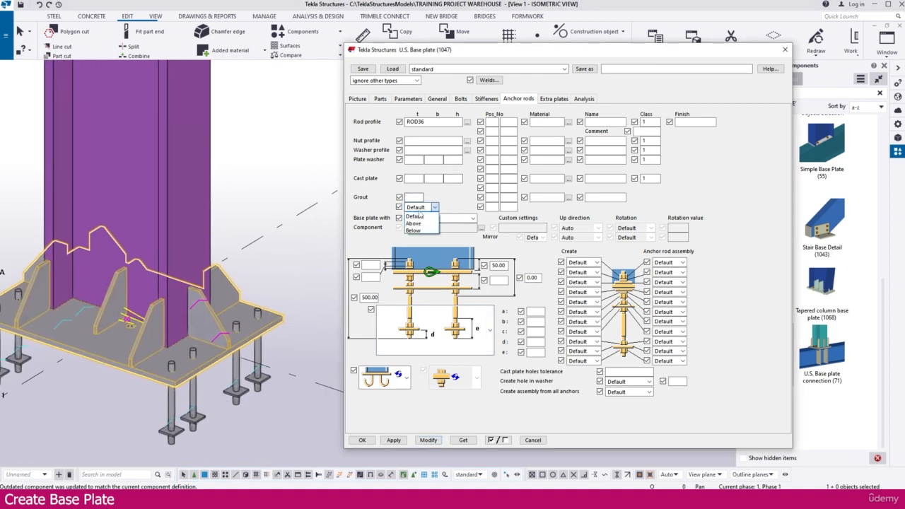
left_click(419, 231)
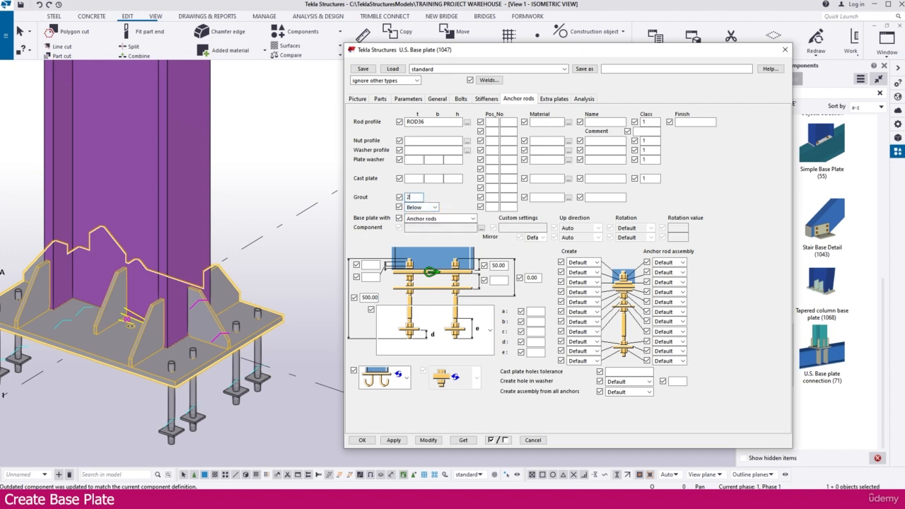
left_click(417, 198)
type("25")
left_click(428, 439)
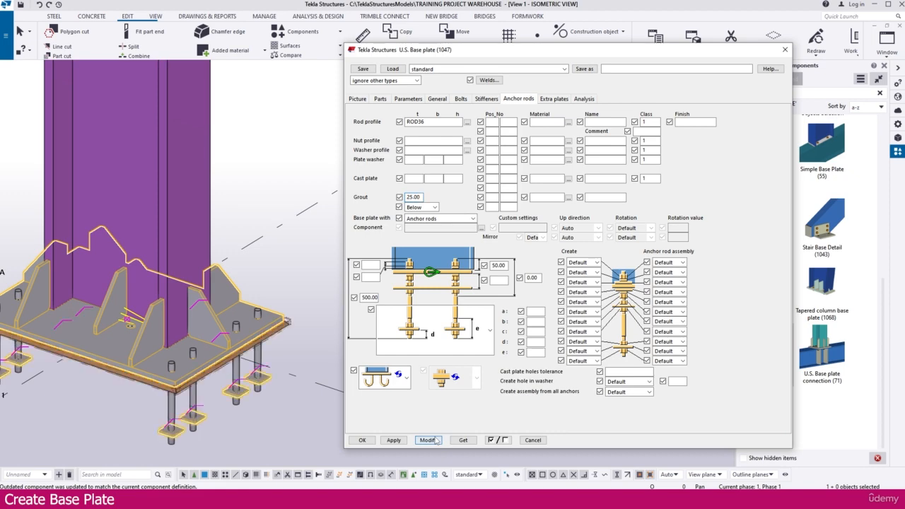
scroll(173, 366, "up", 6)
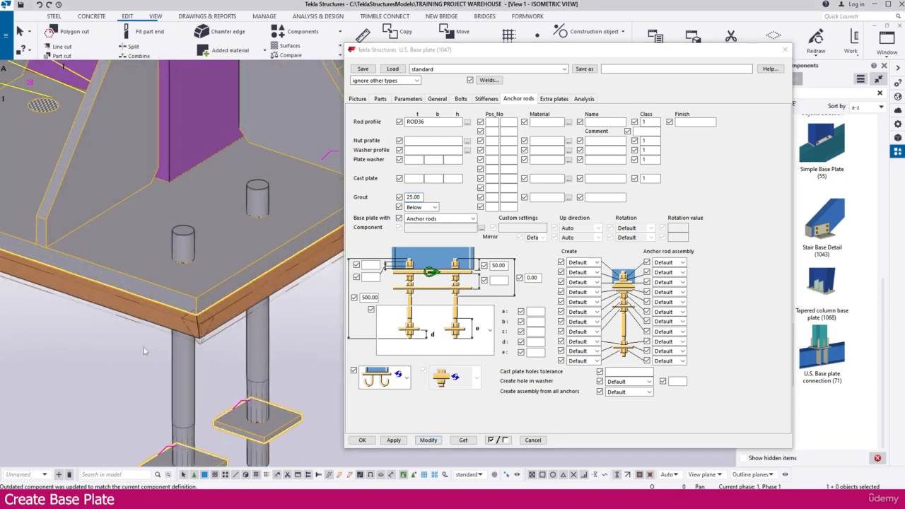
scroll(145, 351, "down", 8)
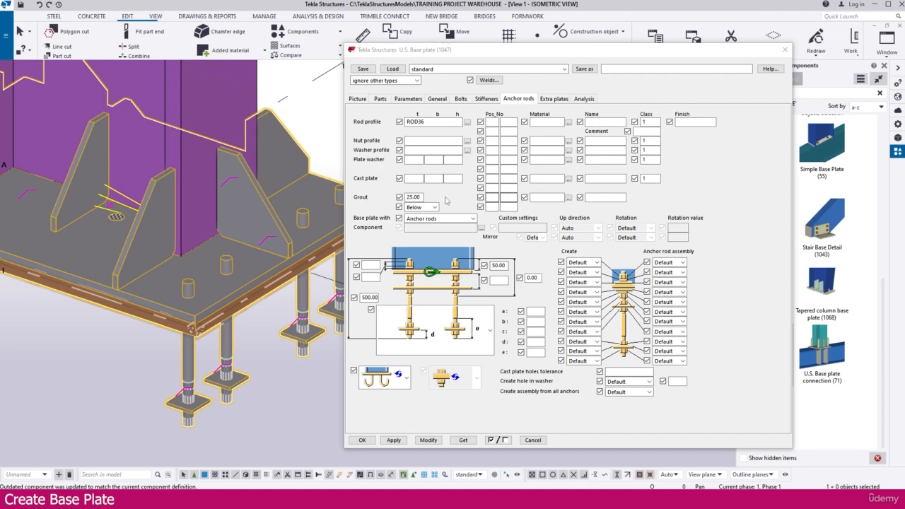
Give the grout the position number GT 1, the concrete material Grout and the name GROUT.
left_click(496, 197)
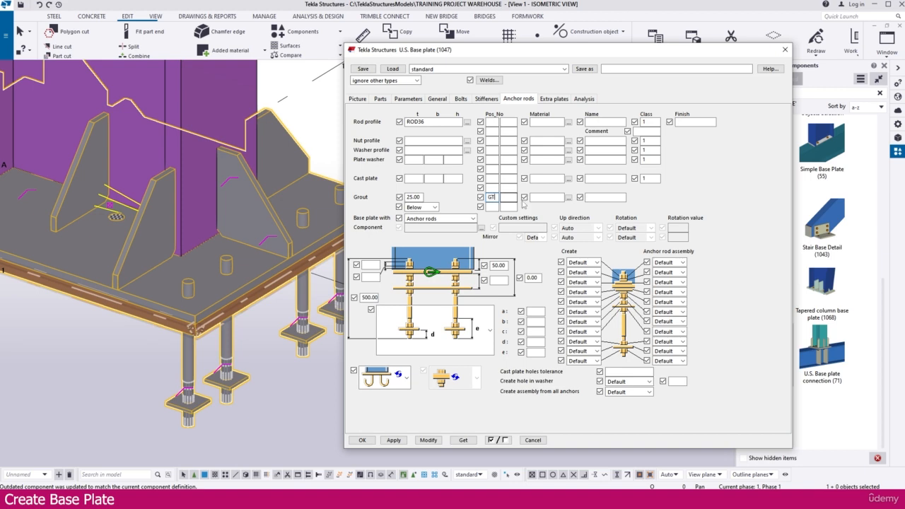
type("GT")
key("Tab")
left_click(567, 198)
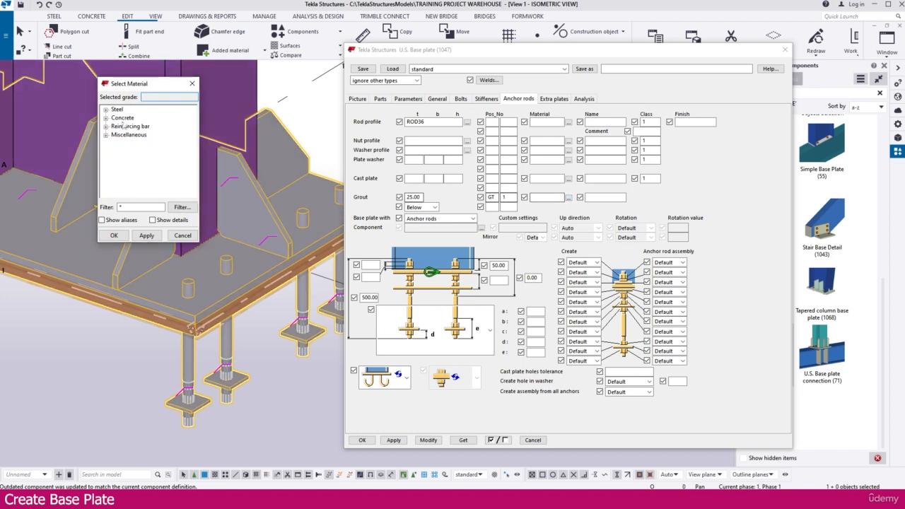
left_click(106, 118)
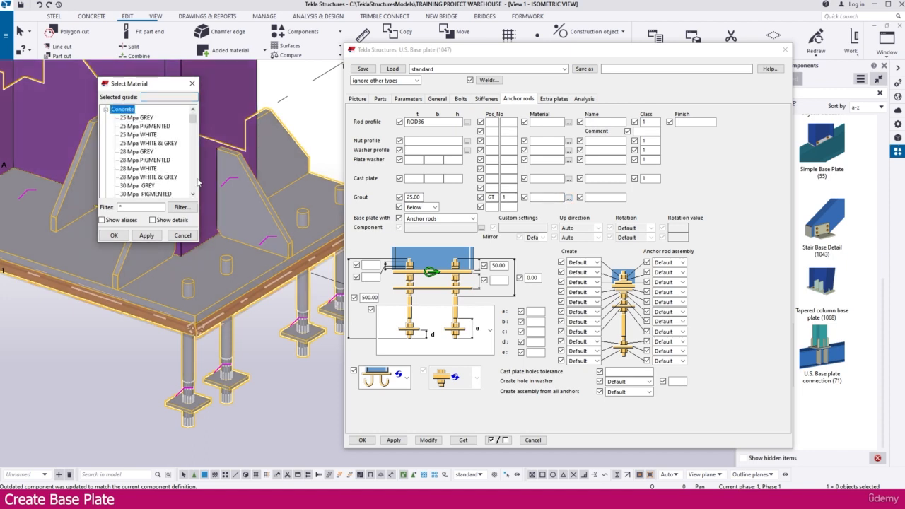
left_click_drag(192, 119, 196, 169)
left_click(126, 143)
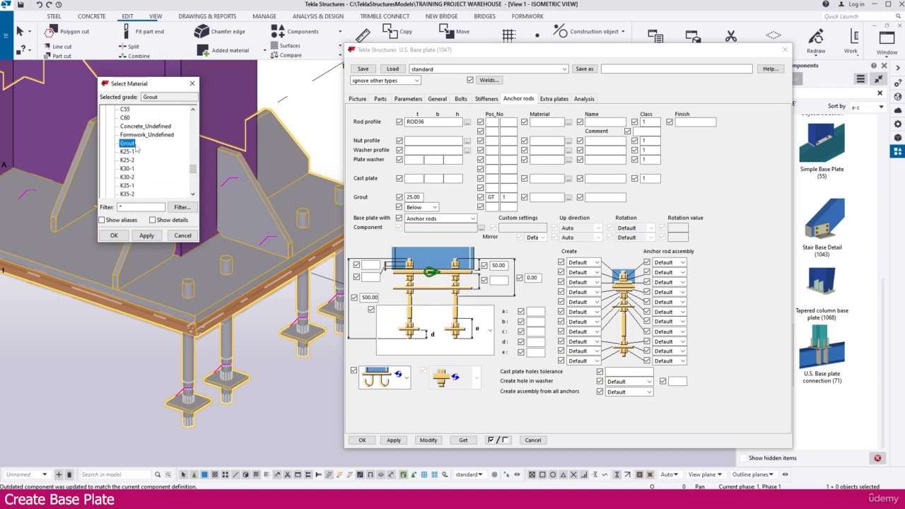
left_click(113, 235)
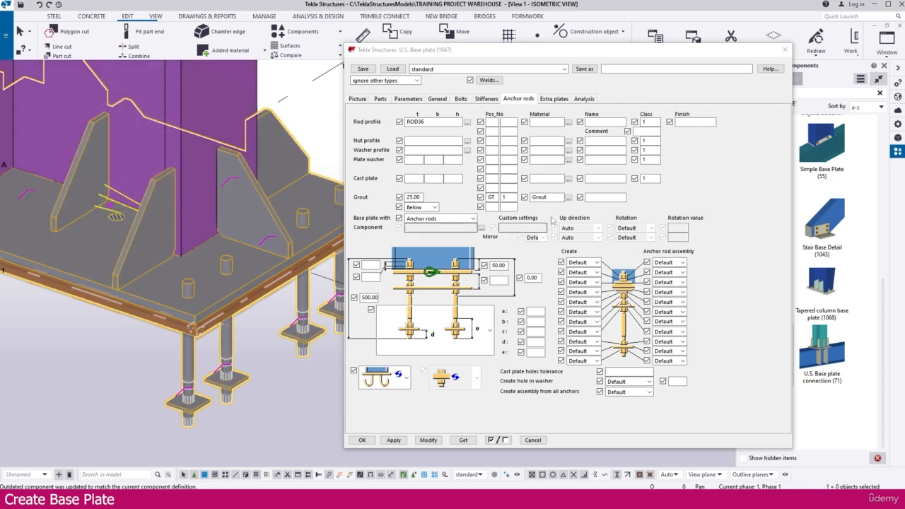
left_click(595, 197)
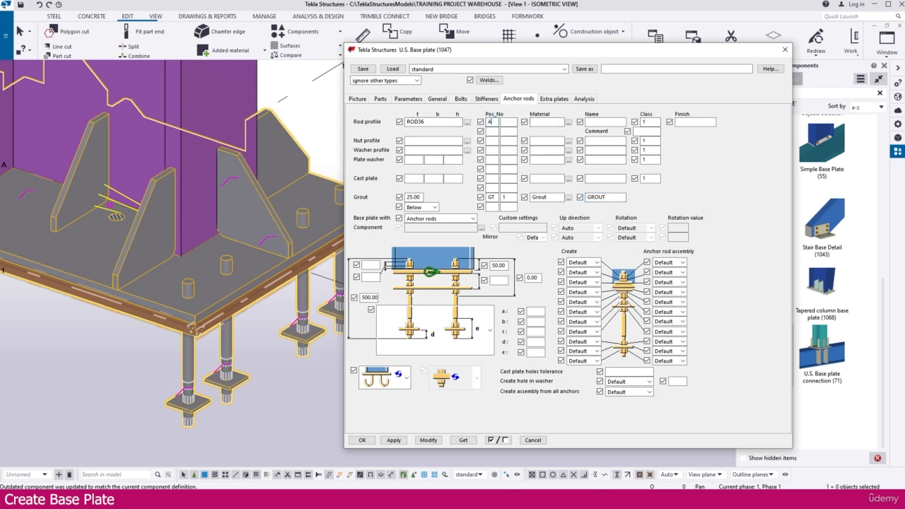
Give the rod profile the position number AR 1, steel material A36 and name ANCHOR ROD, and apply the changes.
type("R")
left_click(568, 122)
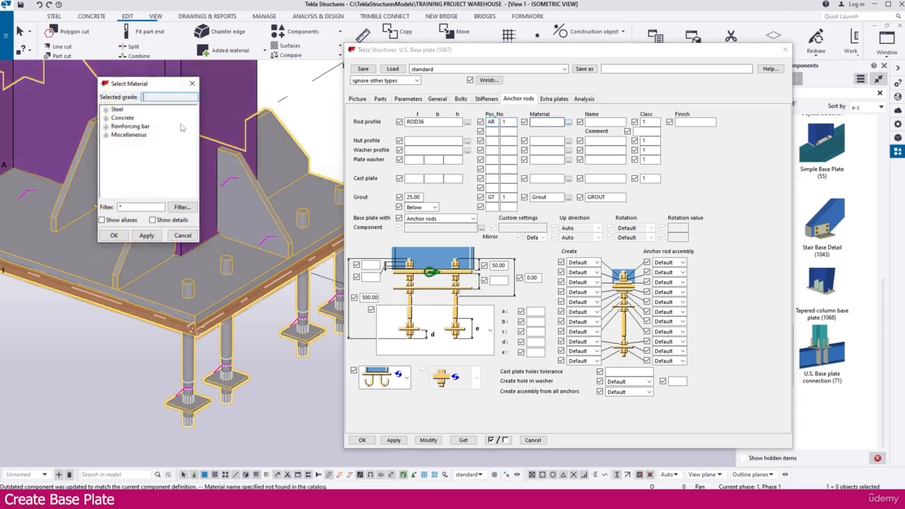
left_click(105, 110)
double_click(125, 118)
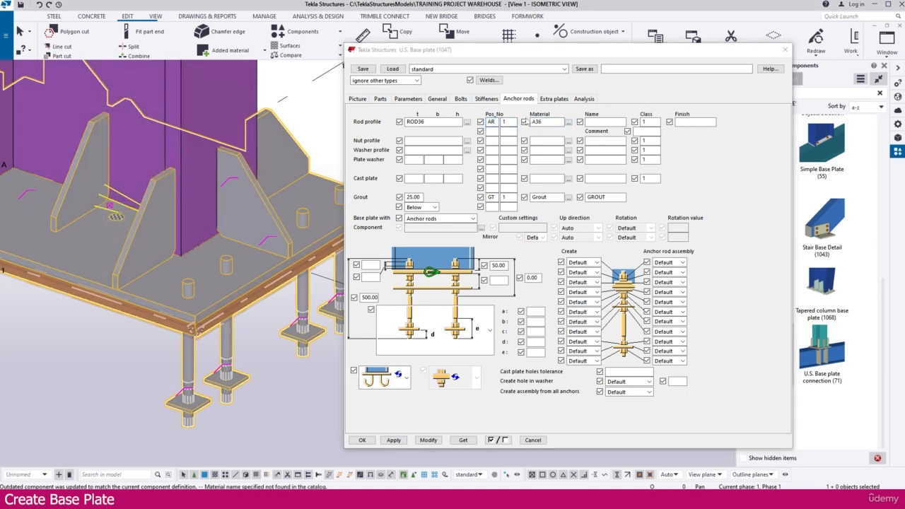
left_click(607, 122)
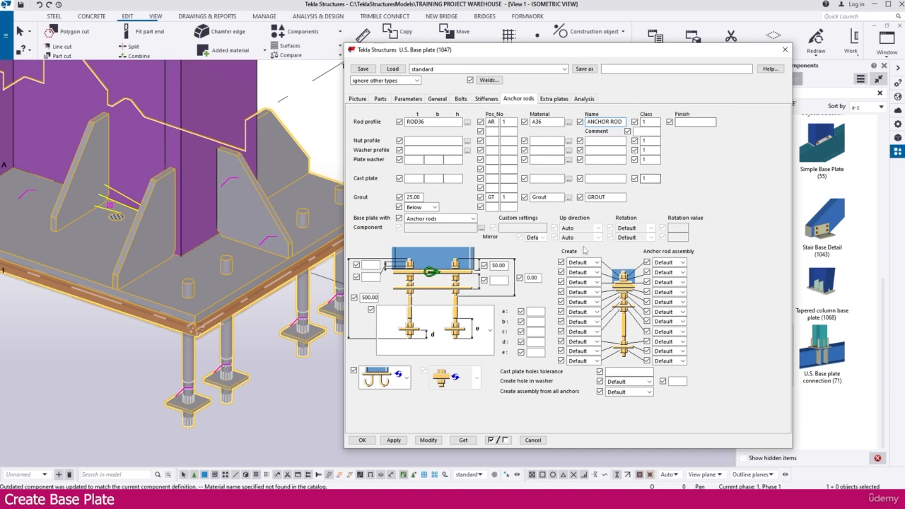
left_click(429, 439)
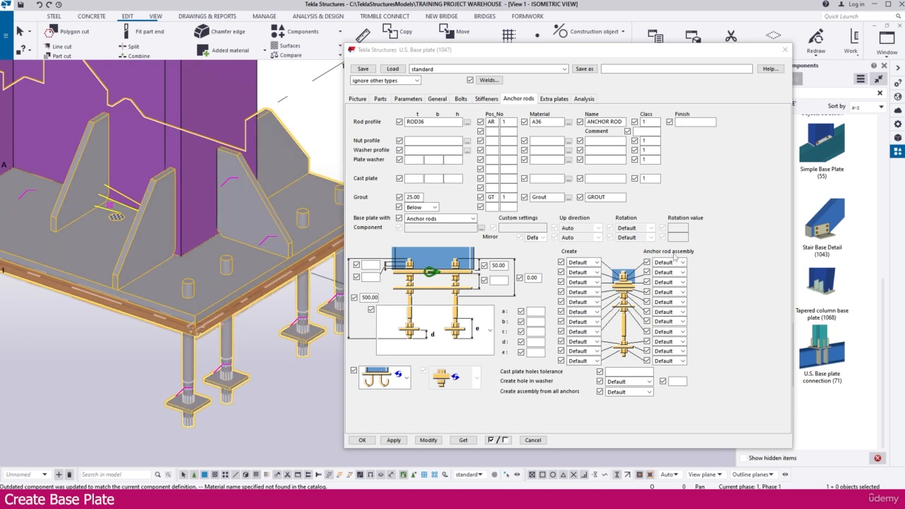
Set the Create option to Yes for all eleven anchor rod components, from the uppermost nut to the lowest nut.
left_click(594, 262)
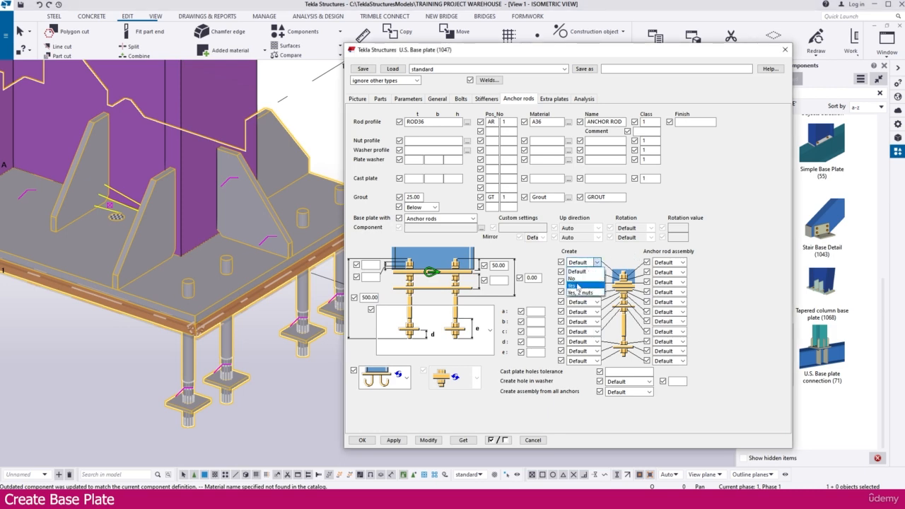
left_click(578, 286)
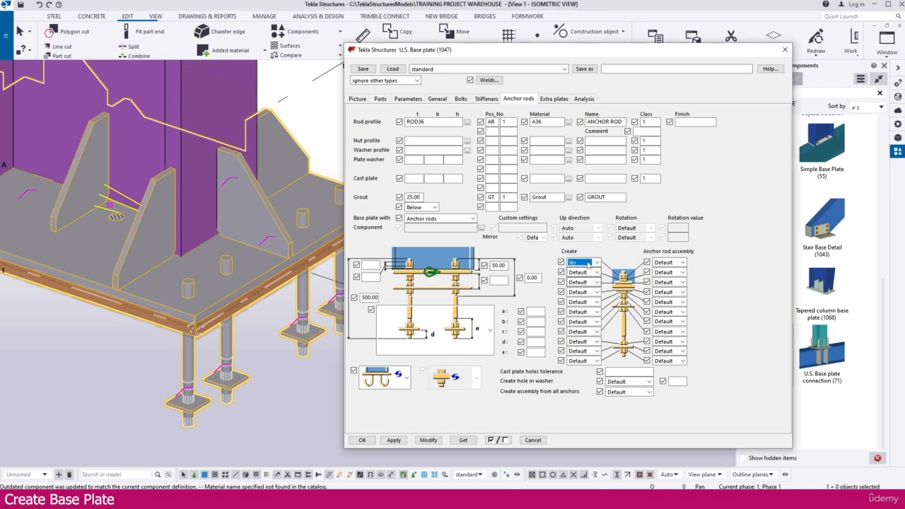
left_click(589, 263)
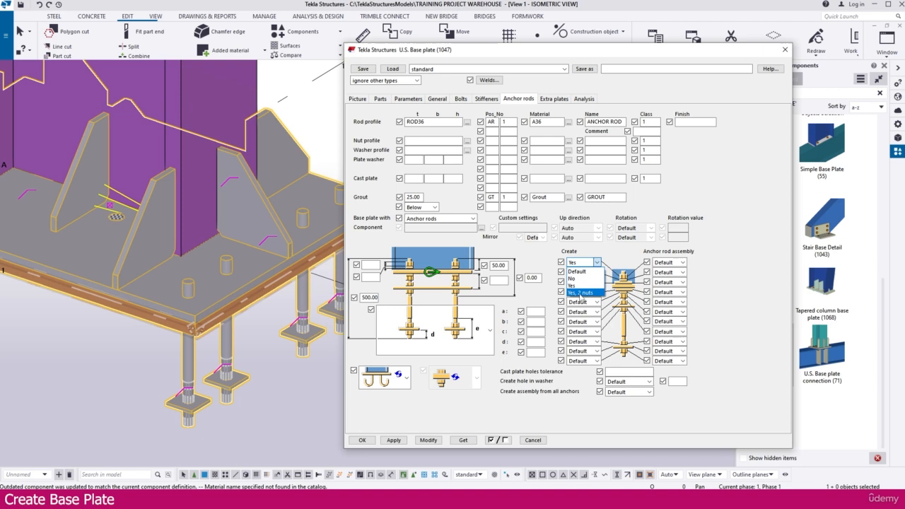
left_click(594, 255)
left_click(589, 273)
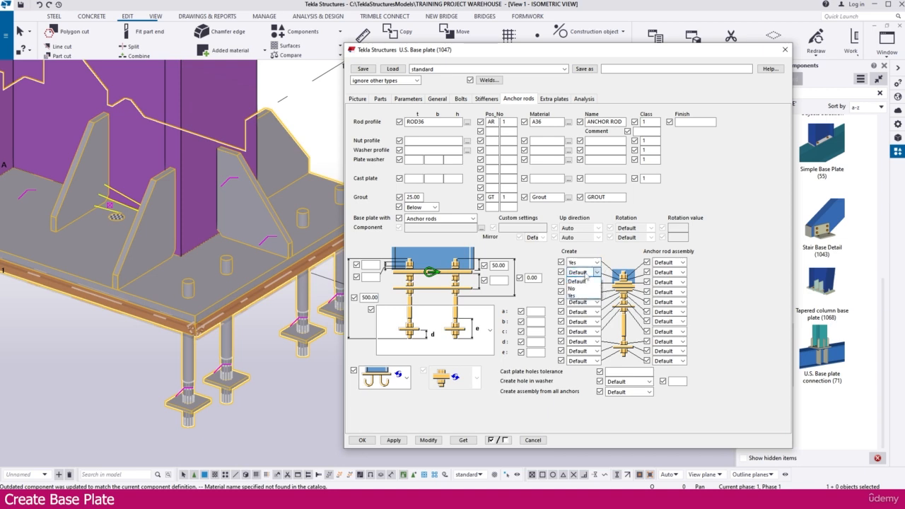
left_click(584, 288)
left_click(587, 282)
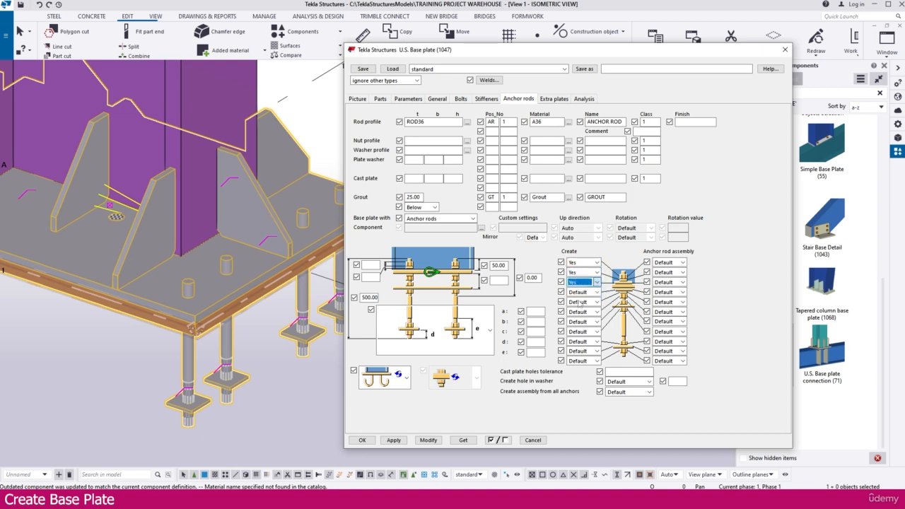
left_click(584, 305)
left_click(587, 291)
left_click(584, 315)
left_click(586, 302)
left_click(583, 326)
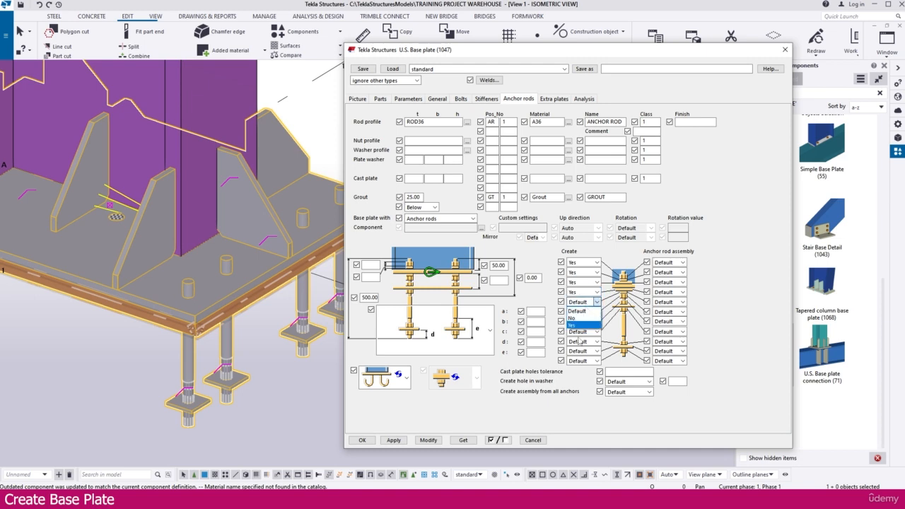
left_click(587, 311)
left_click(573, 325)
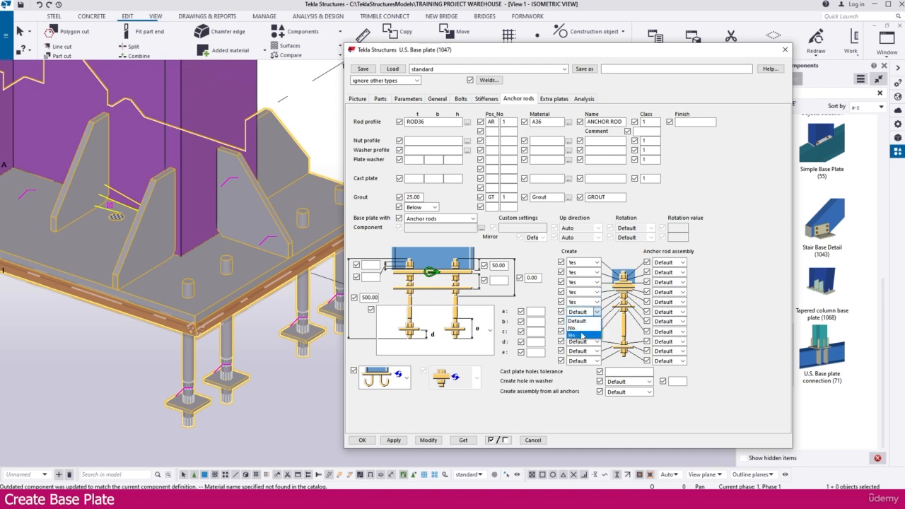
left_click(586, 321)
left_click(573, 345)
left_click(586, 331)
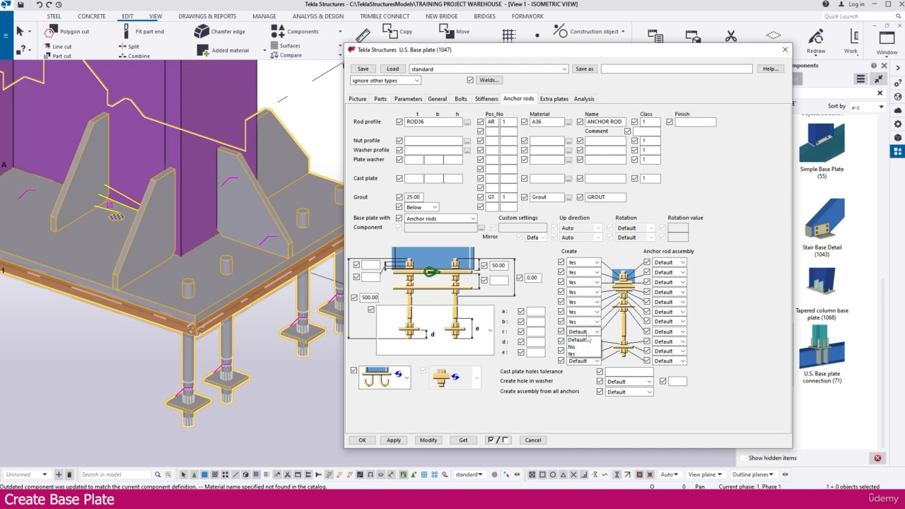
left_click(572, 355)
left_click(586, 341)
left_click(572, 355)
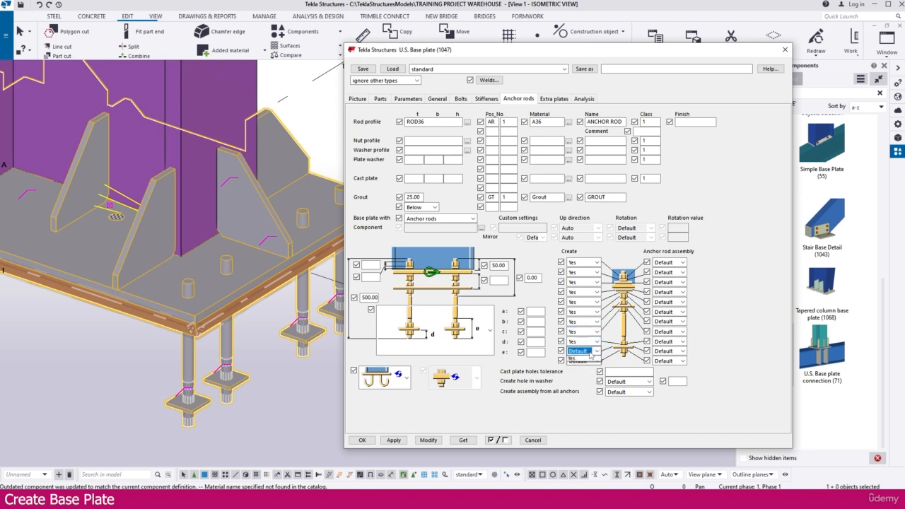
left_click(586, 351)
left_click(572, 365)
left_click(586, 361)
left_click(579, 384)
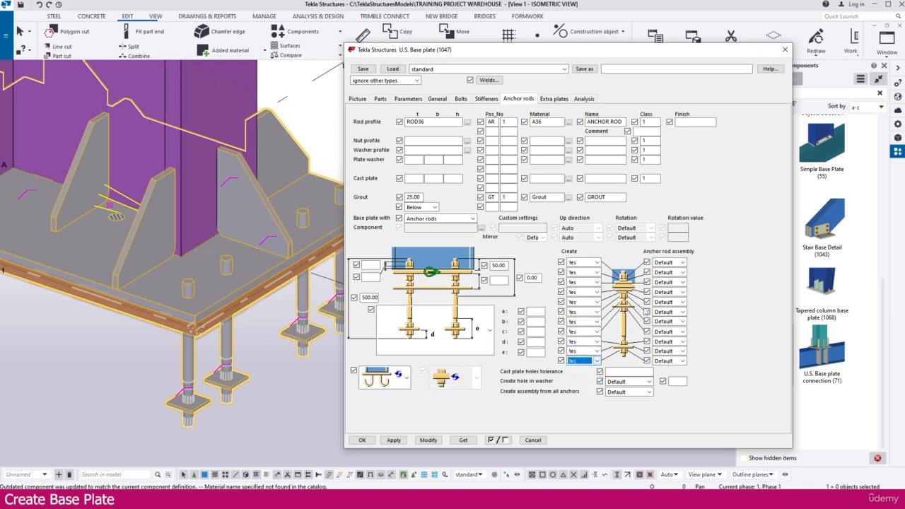
Set the Anchor rod assembly option to Yes for all eleven anchor rod components and apply it to the base plate.
left_click(674, 263)
left_click(662, 285)
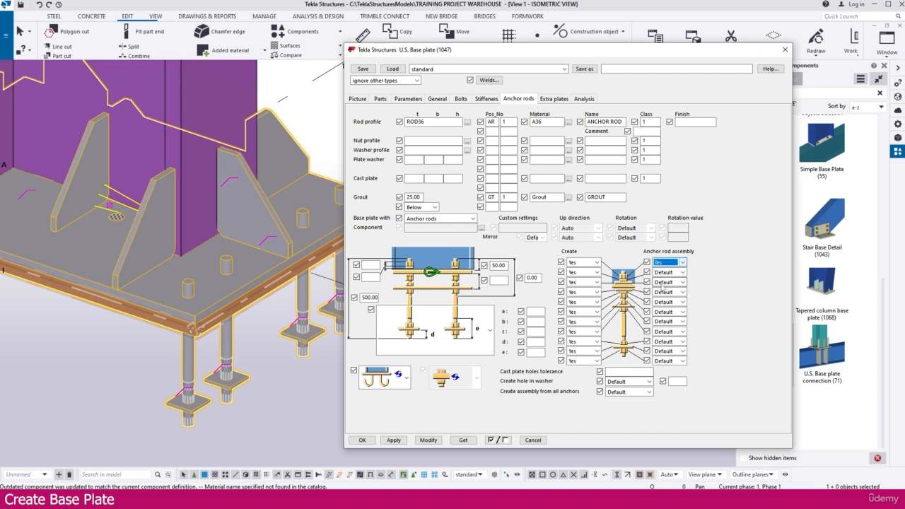
left_click(677, 277)
left_click(659, 296)
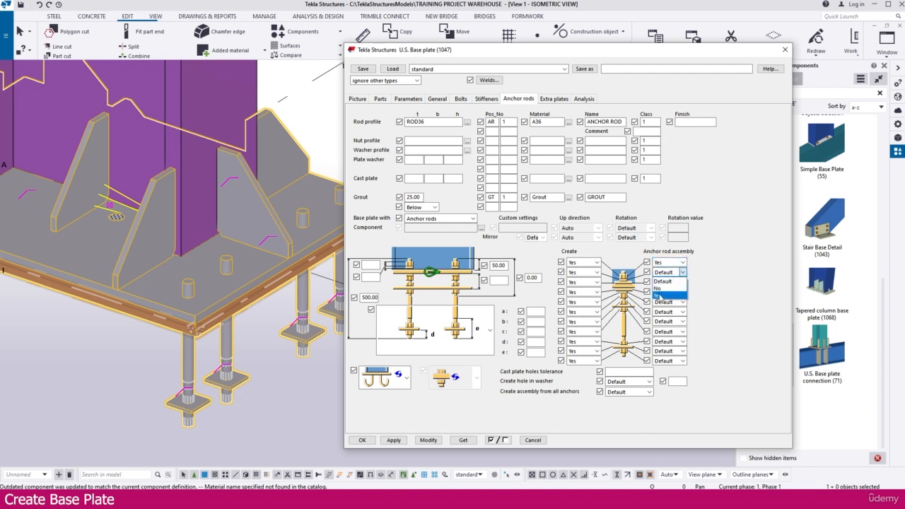
left_click(679, 282)
left_click(660, 305)
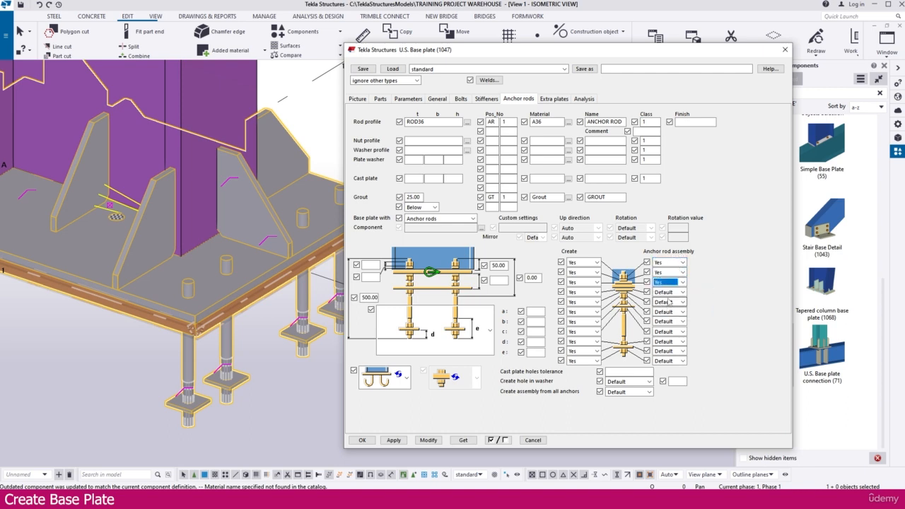
left_click(680, 291)
left_click(659, 315)
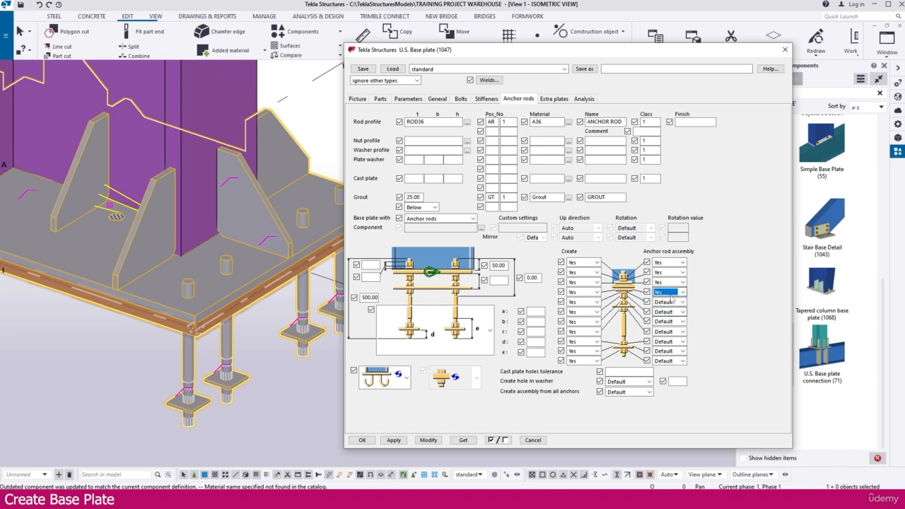
left_click(682, 301)
left_click(665, 326)
left_click(670, 311)
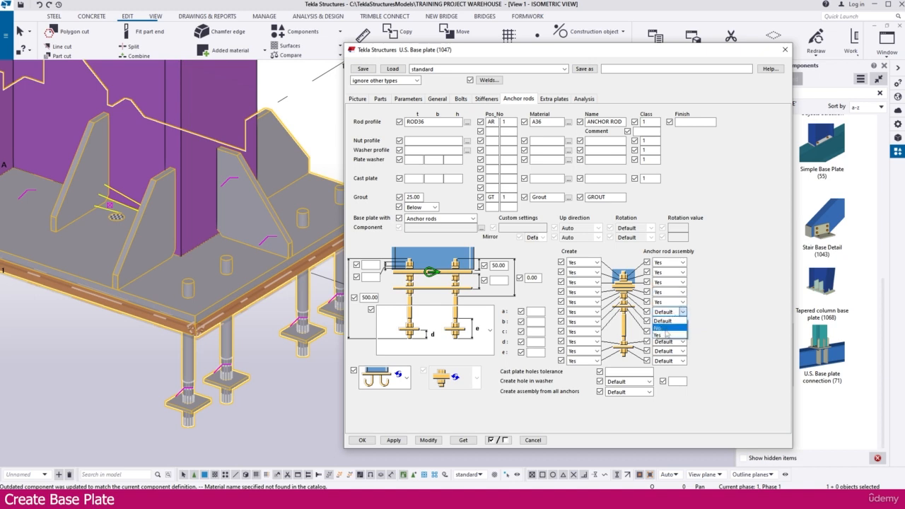
left_click(666, 334)
left_click(668, 322)
left_click(662, 328)
left_click(668, 331)
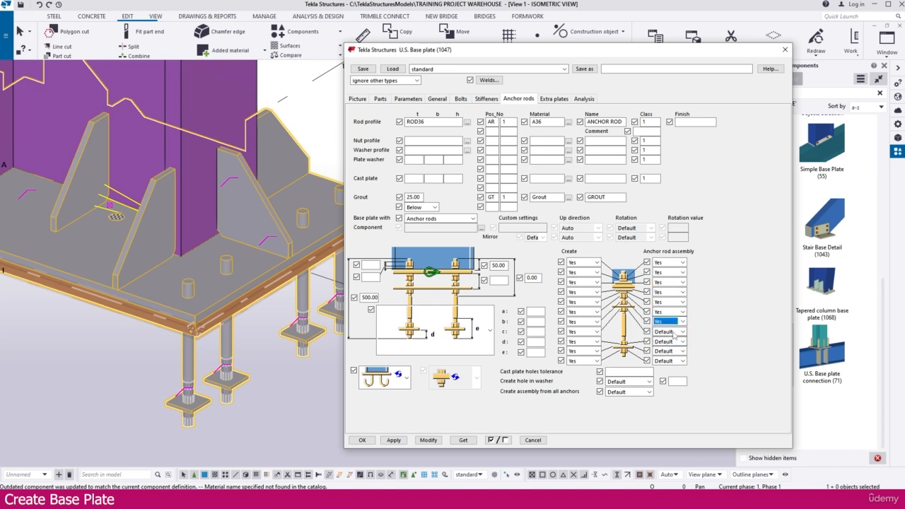
left_click(666, 339)
left_click(665, 341)
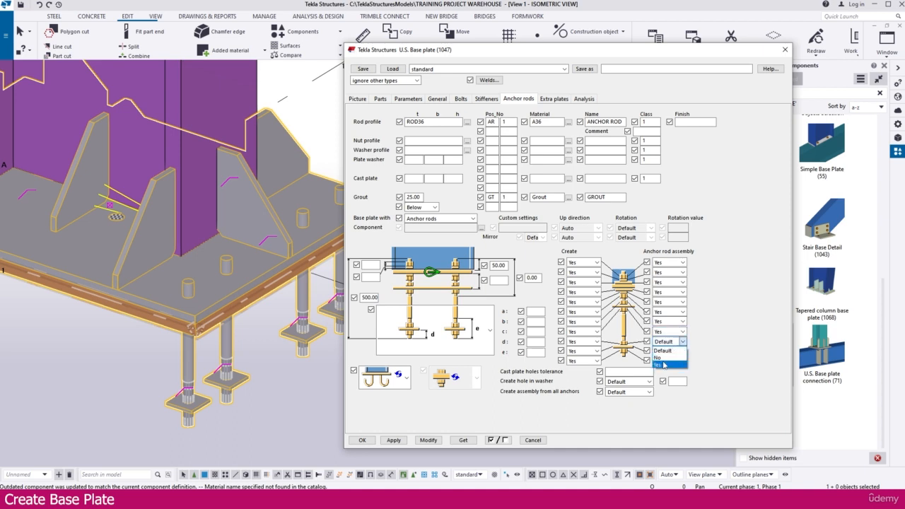
left_click(658, 364)
left_click(668, 350)
left_click(659, 375)
left_click(668, 361)
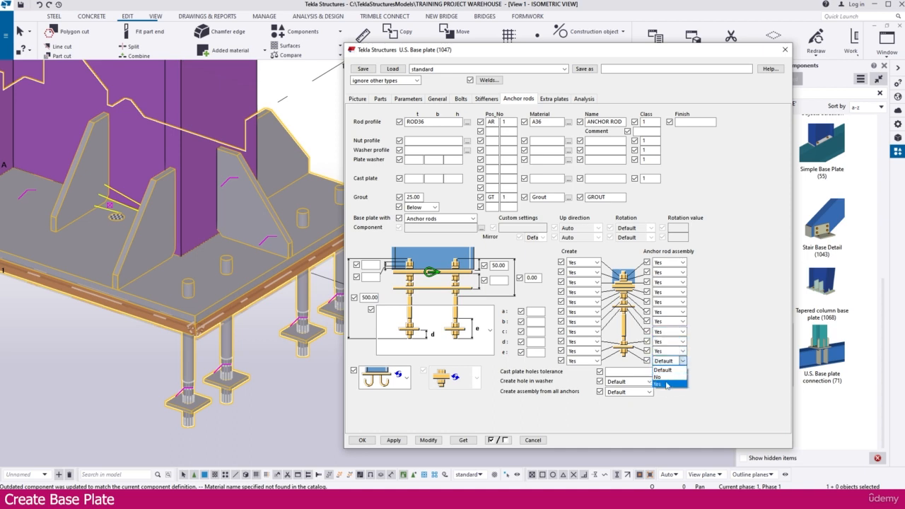
left_click(662, 385)
left_click(434, 438)
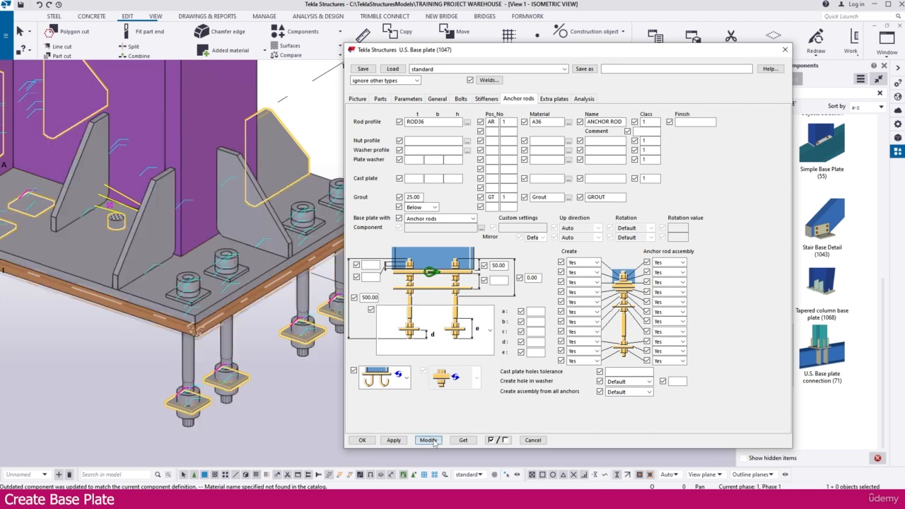
middle_click_drag(283, 311, 290, 347)
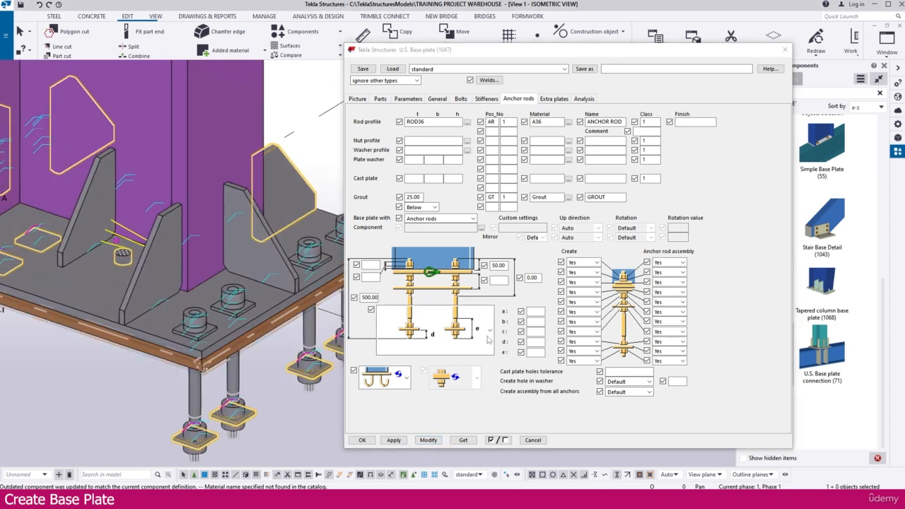
Set the anchor rods' projection above the base plate to 100 mm, apply it, and inspect the rods from below and the side.
double_click(504, 266)
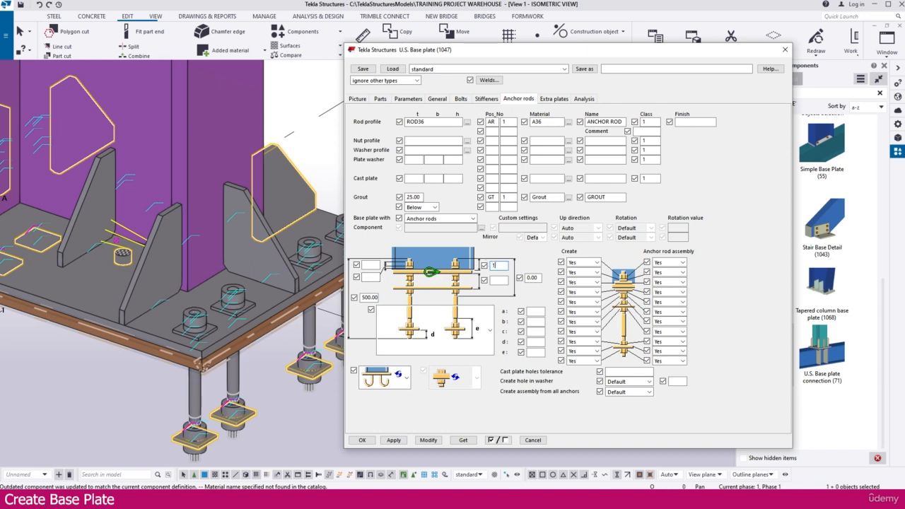
left_click(428, 439)
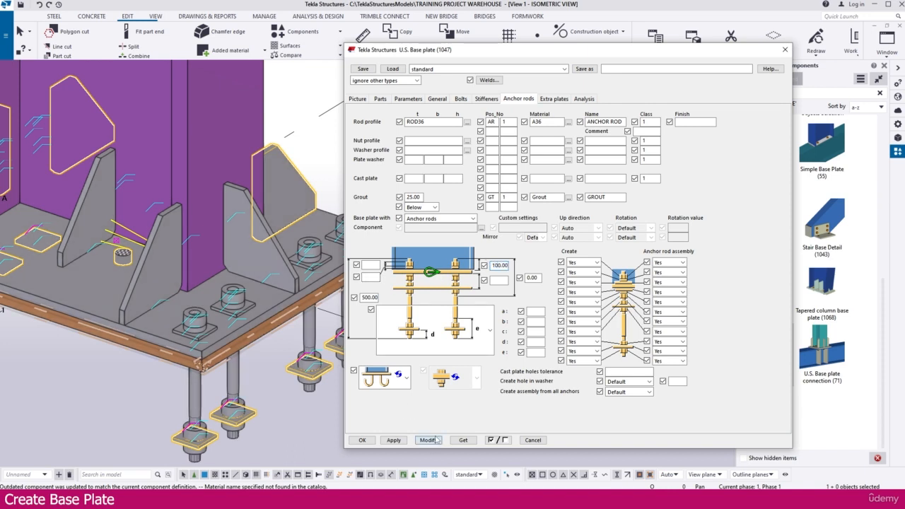
scroll(214, 322, "down", 4)
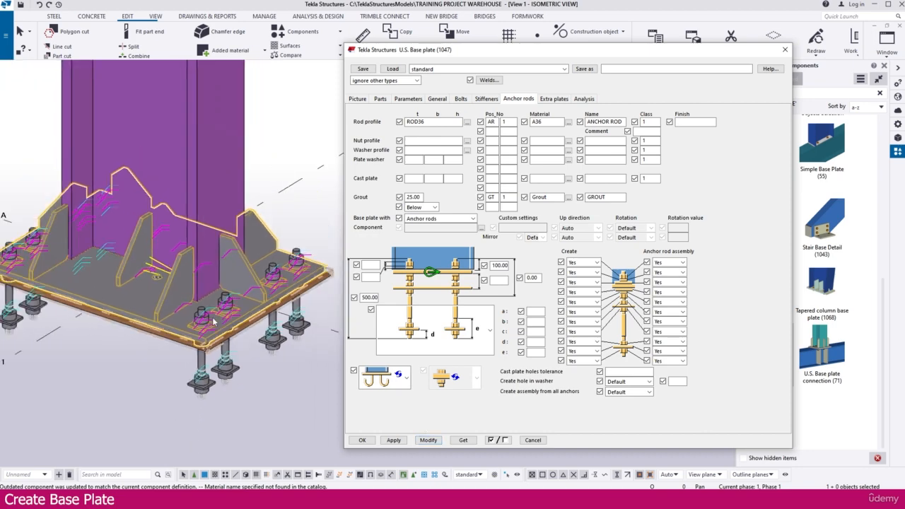
middle_click_drag(201, 377, 199, 311, "ctrl")
scroll(200, 311, "up", 5)
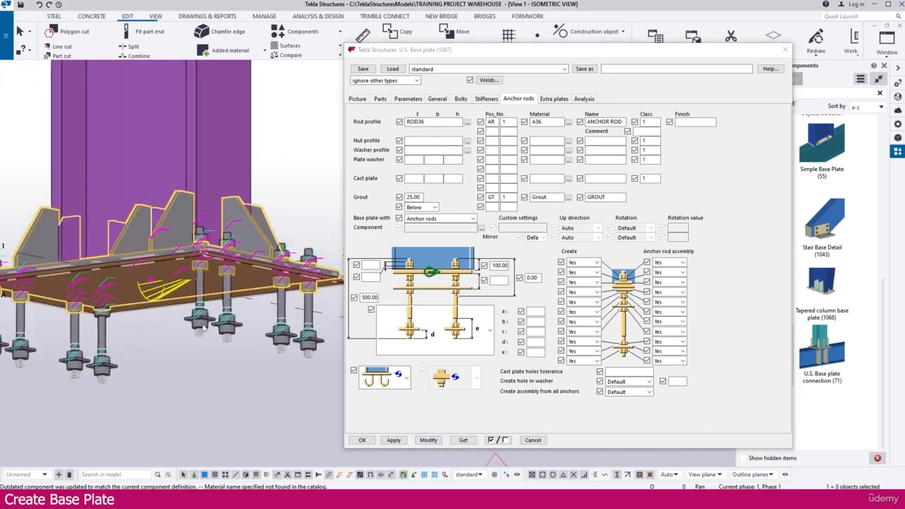
scroll(265, 344, "down", 5)
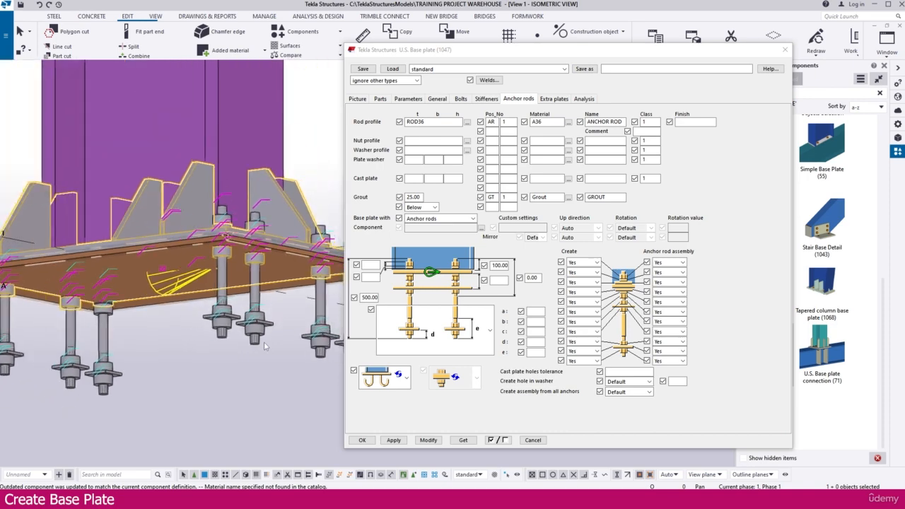
middle_click_drag(231, 362, 273, 379, "ctrl")
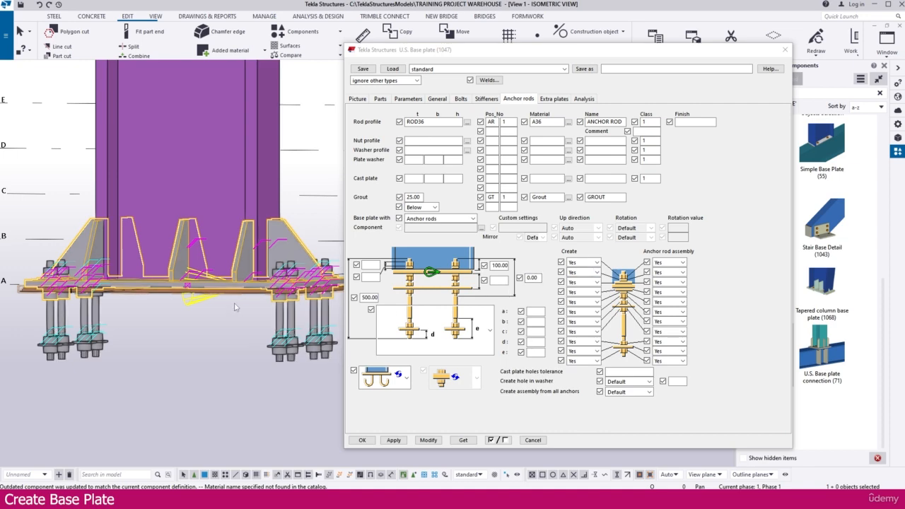
middle_click_drag(242, 277, 320, 330, "ctrl")
middle_click_drag(130, 302, 151, 297, "ctrl")
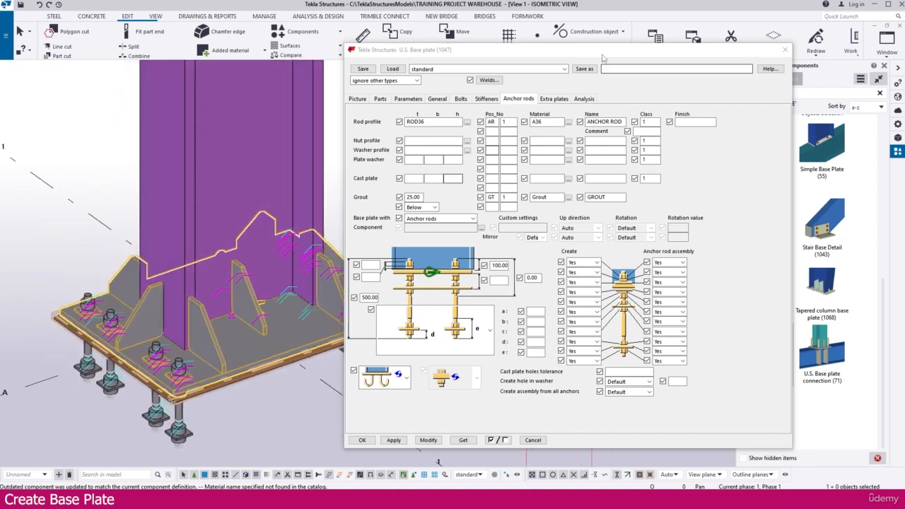
Review the extra plate, general and stiffener dimension settings, apply the base plate settings to the model and close the component dialog.
left_click(555, 99)
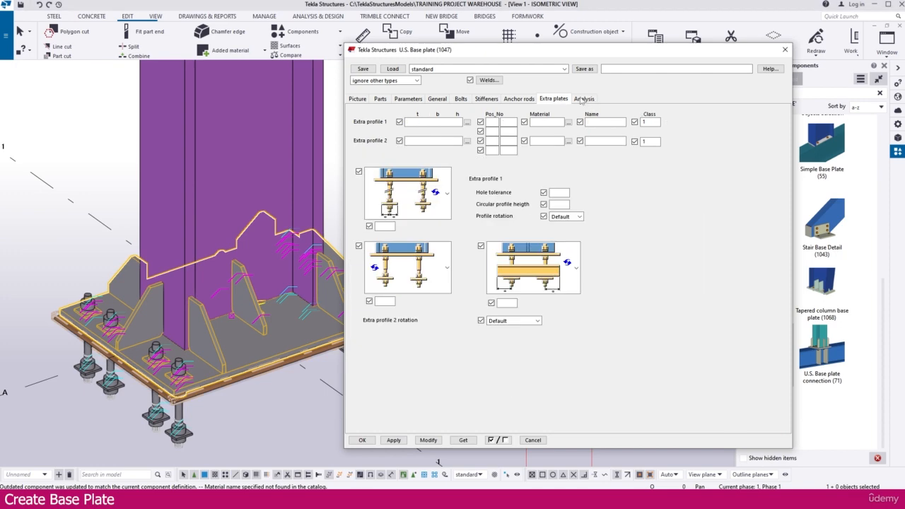
left_click(518, 99)
left_click(436, 99)
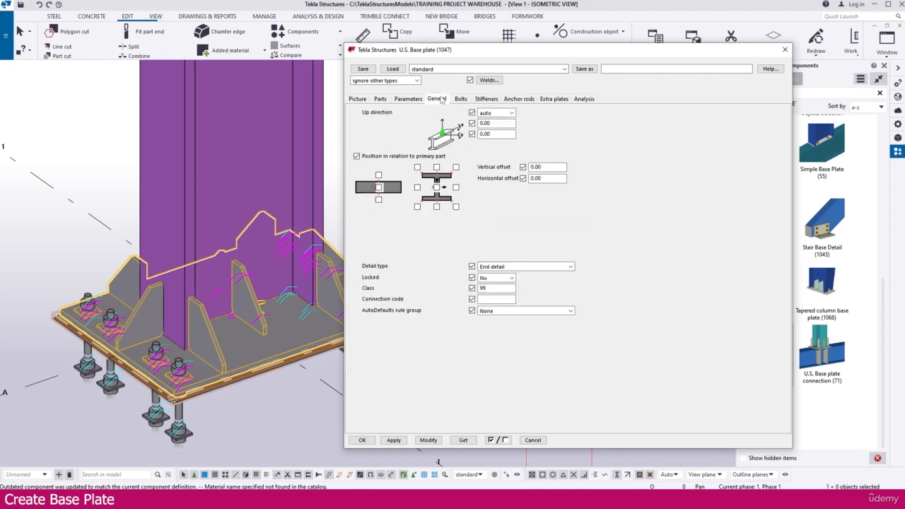
left_click(358, 99)
left_click(428, 439)
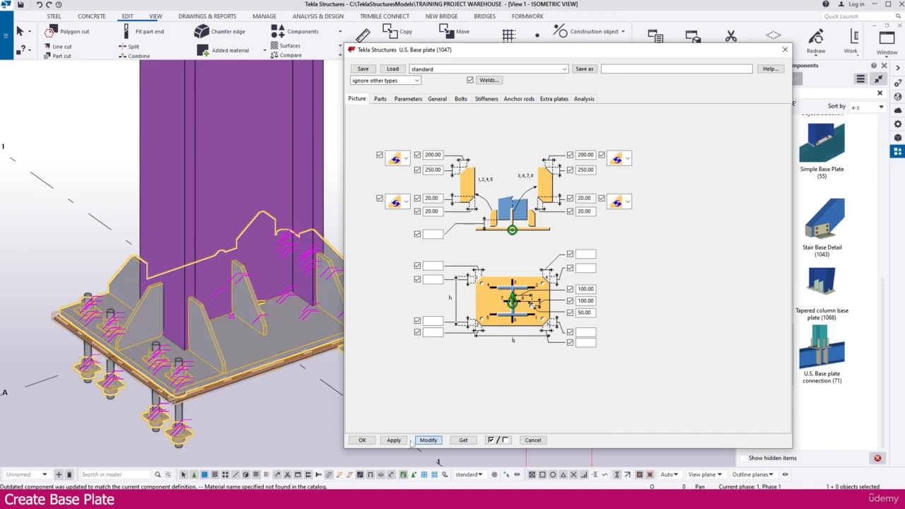
left_click(361, 440)
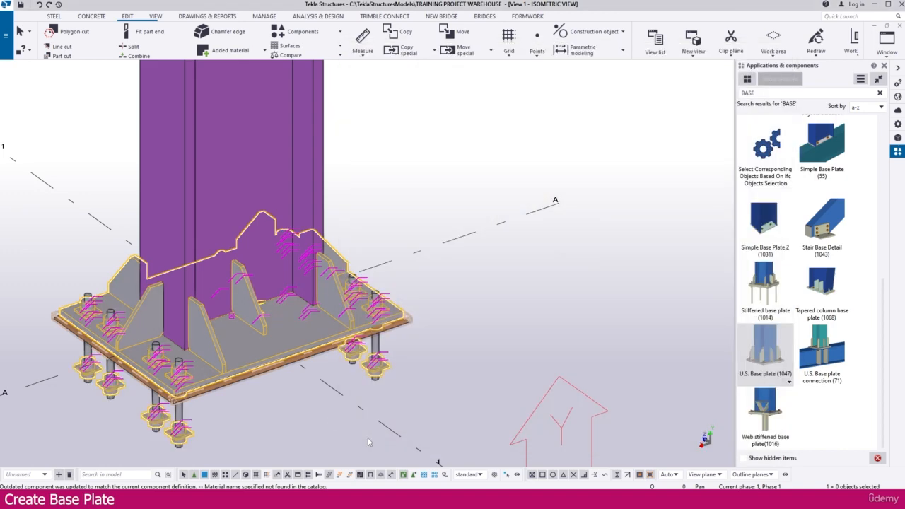
Create the current U.S. Base plate (1047) connection at the foot of the column at grid A-2.
scroll(337, 68, "down", 6)
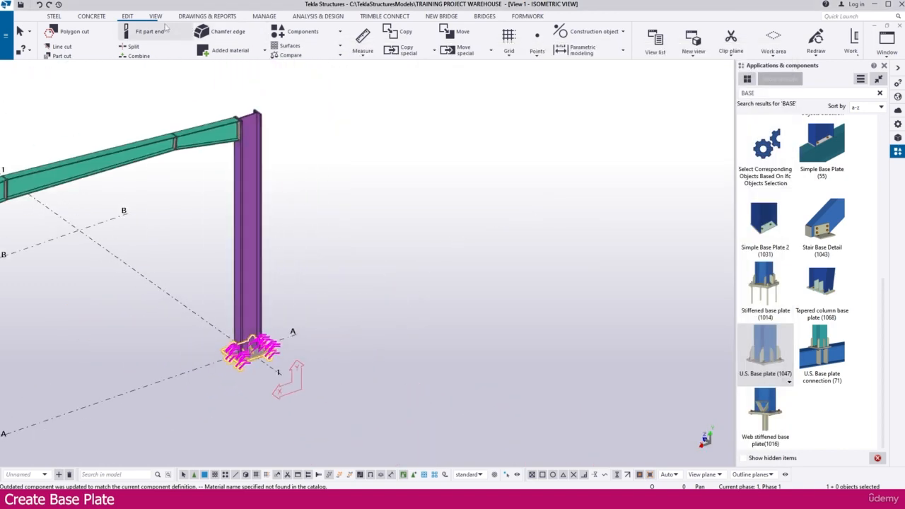
left_click(318, 34)
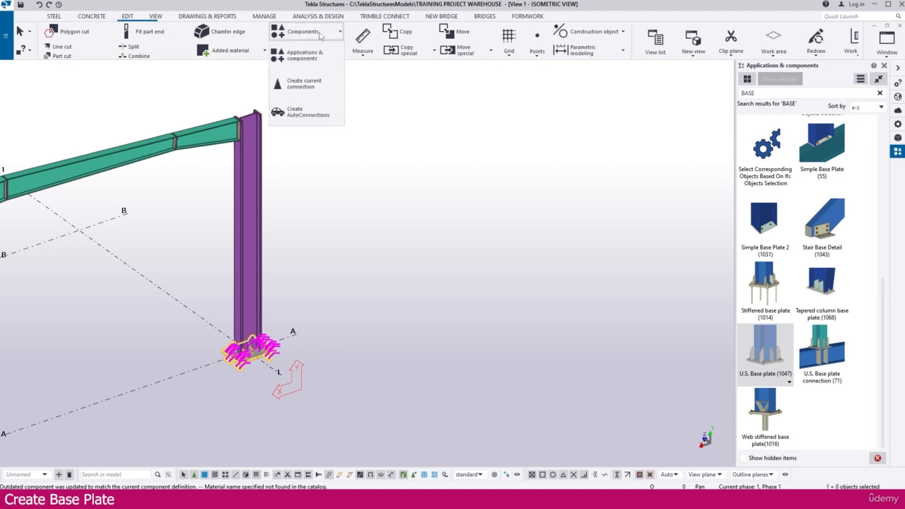
left_click(304, 84)
scroll(268, 210, "down", 2)
scroll(219, 281, "up", 4)
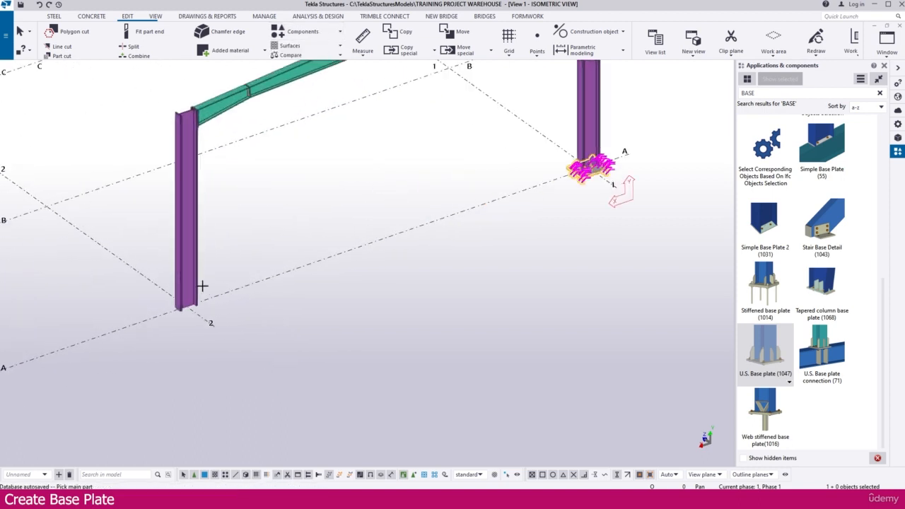
scroll(195, 311, "up", 3)
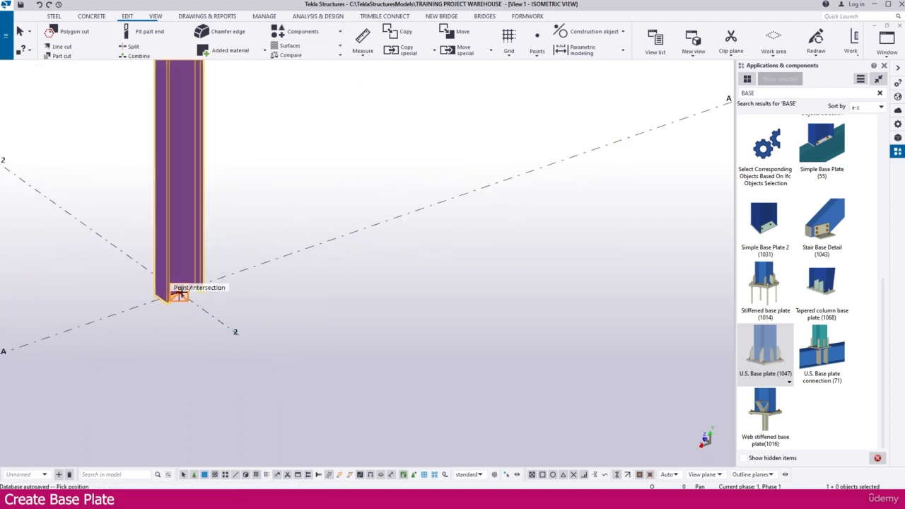
left_click(180, 295)
Create the same U.S. base plate at the foot of the column at grid A-3.
scroll(313, 271, "down", 5)
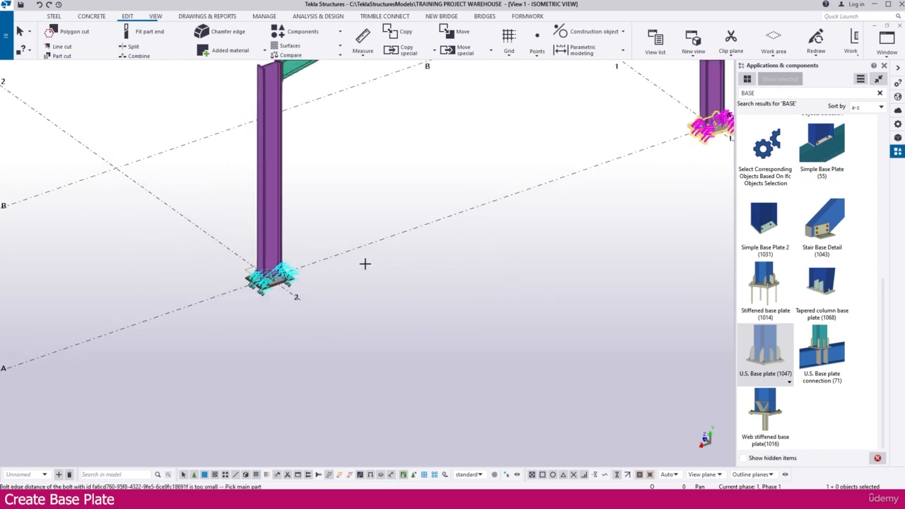
scroll(138, 332, "up", 4)
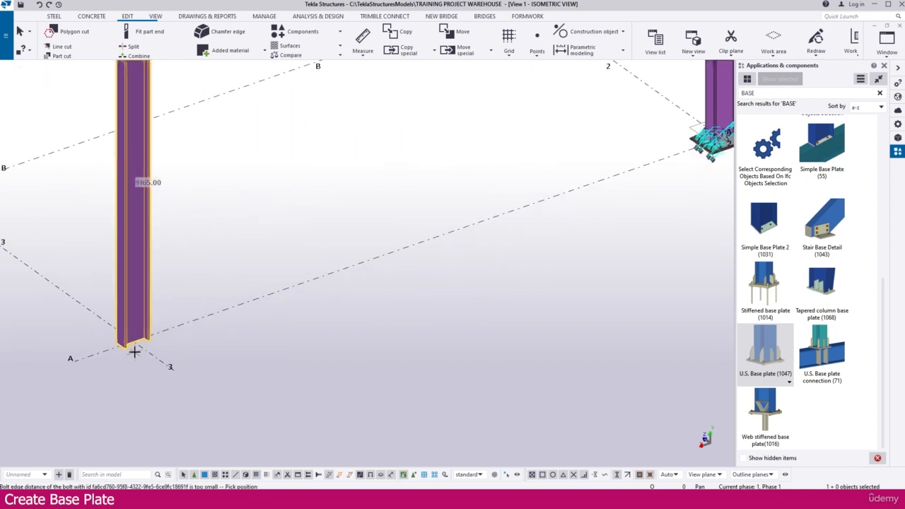
left_click(133, 339)
End base plate placement, redraw the view, and examine the base plate of the column at grid A-1 from the front.
scroll(189, 326, "down", 6)
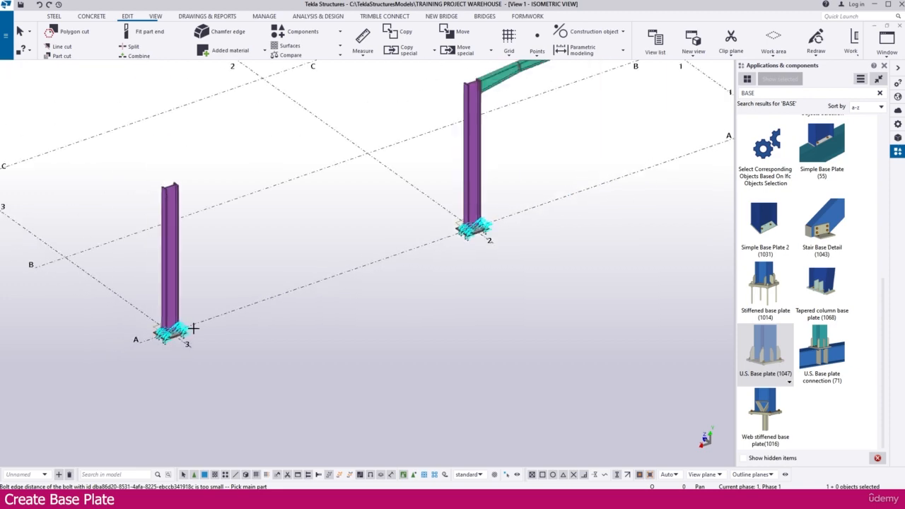
scroll(387, 254, "up", 2)
right_click(385, 249)
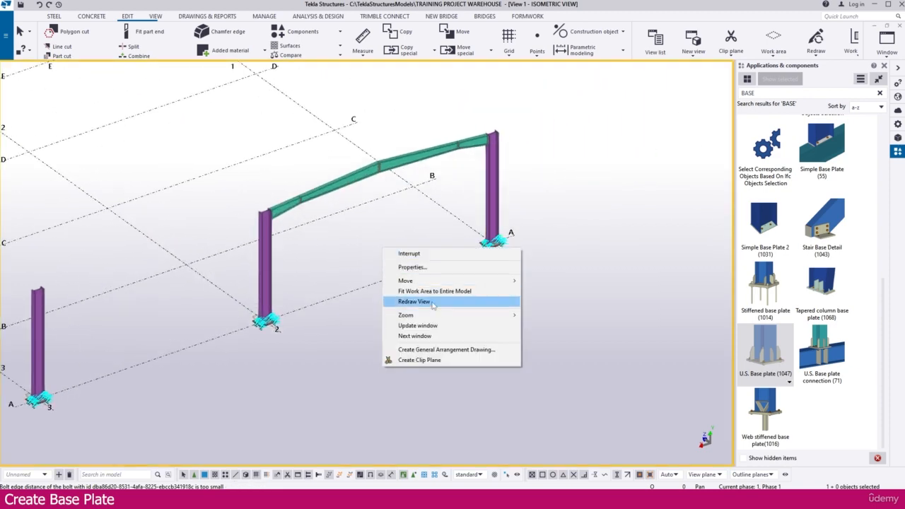
left_click(427, 302)
middle_click_drag(471, 307, 453, 245, "ctrl")
scroll(453, 244, "up", 5)
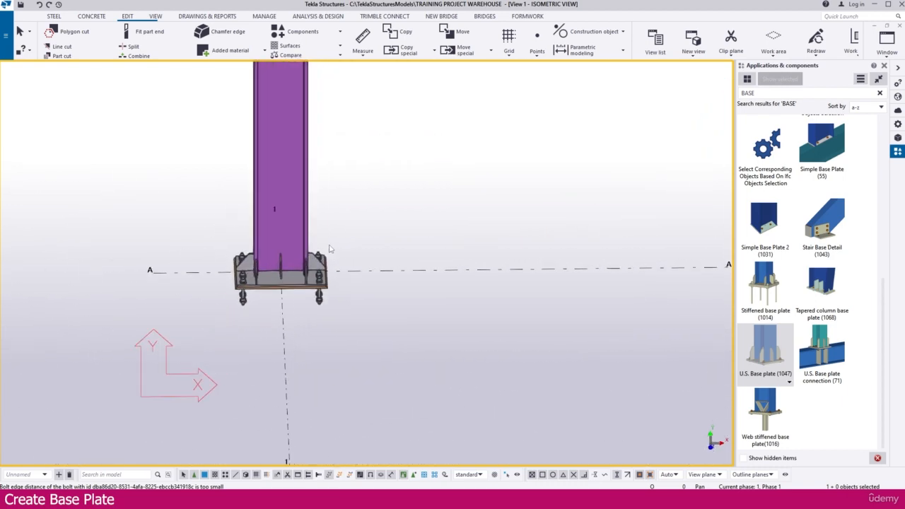
middle_click_drag(339, 238, 281, 297)
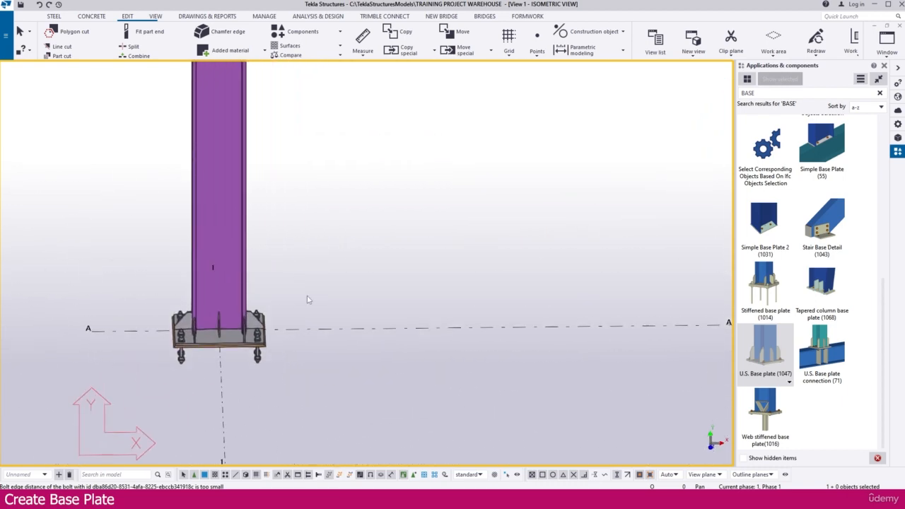